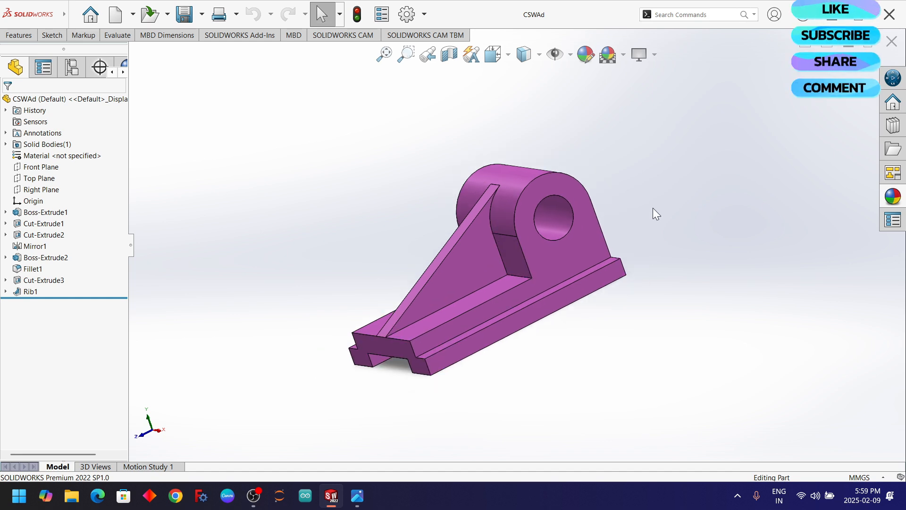
Step: Create a new part and check the bracket dimensions in the reference drawing image
{"action": "left_click", "coordinate": [90, 15]}
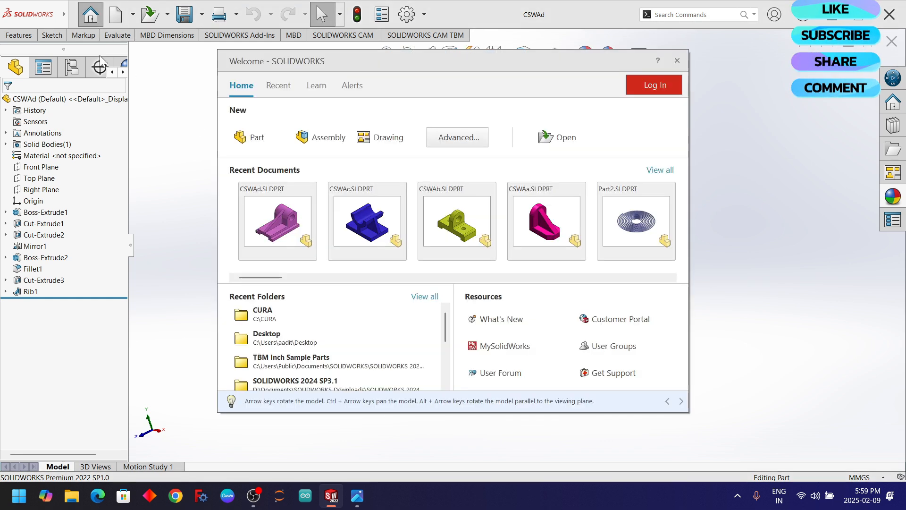
{"action": "left_click", "coordinate": [247, 136]}
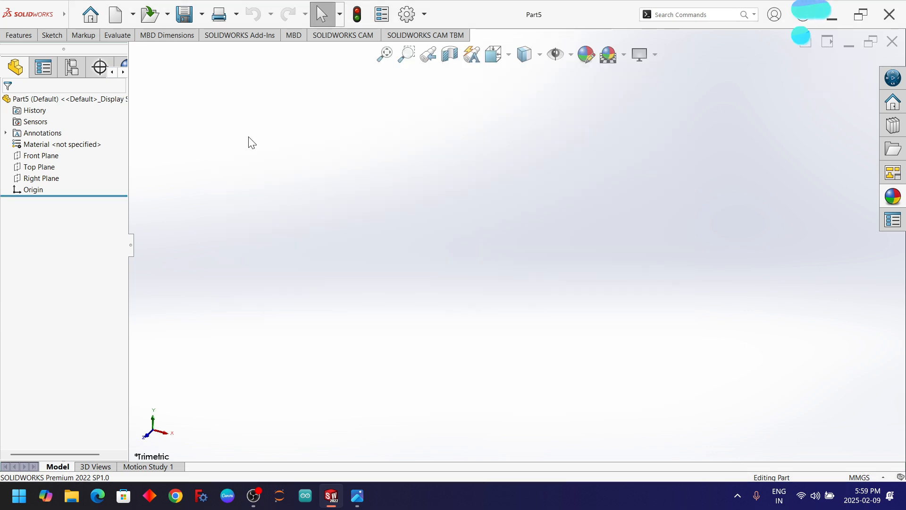
{"action": "left_click", "coordinate": [357, 495]}
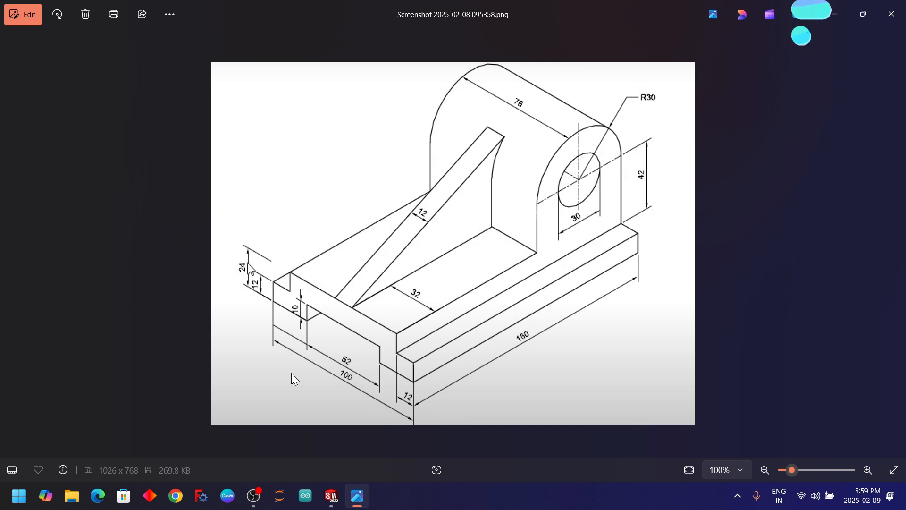
{"action": "key", "text": "alt+Tab"}
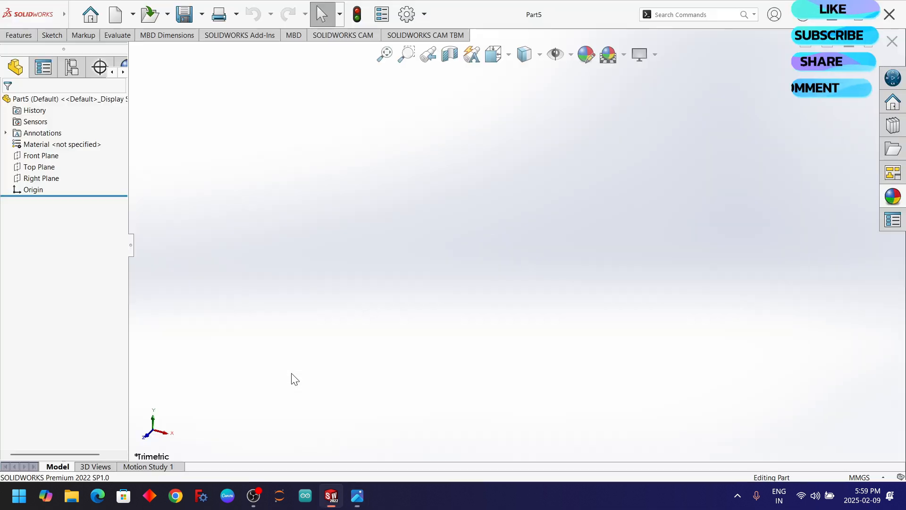
Step: Sketch a center rectangle about 161 mm by 79 mm on the Front Plane, centred on the origin
{"action": "left_click", "coordinate": [20, 159]}
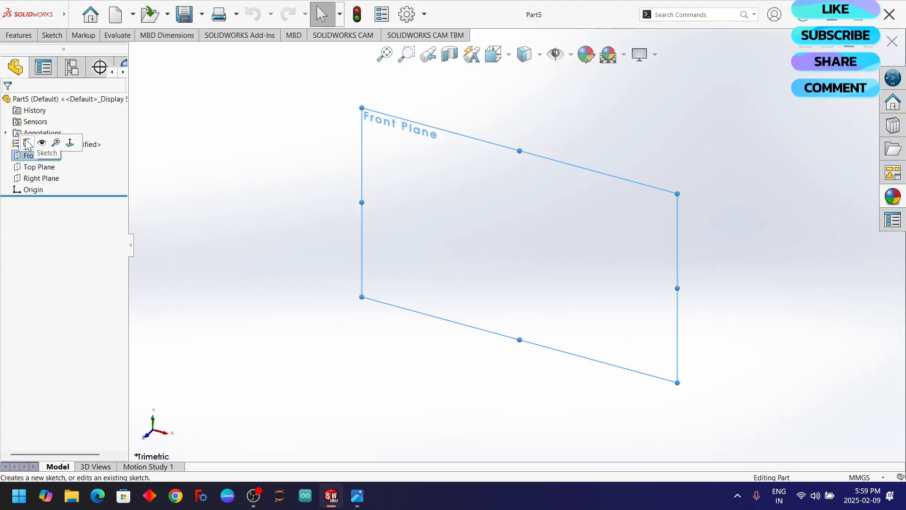
{"action": "left_click", "coordinate": [26, 144]}
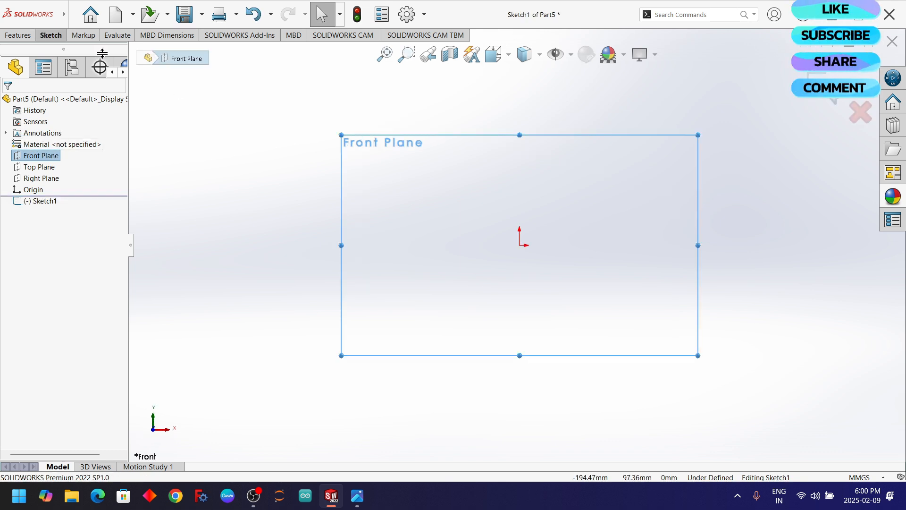
{"action": "left_click", "coordinate": [51, 38]}
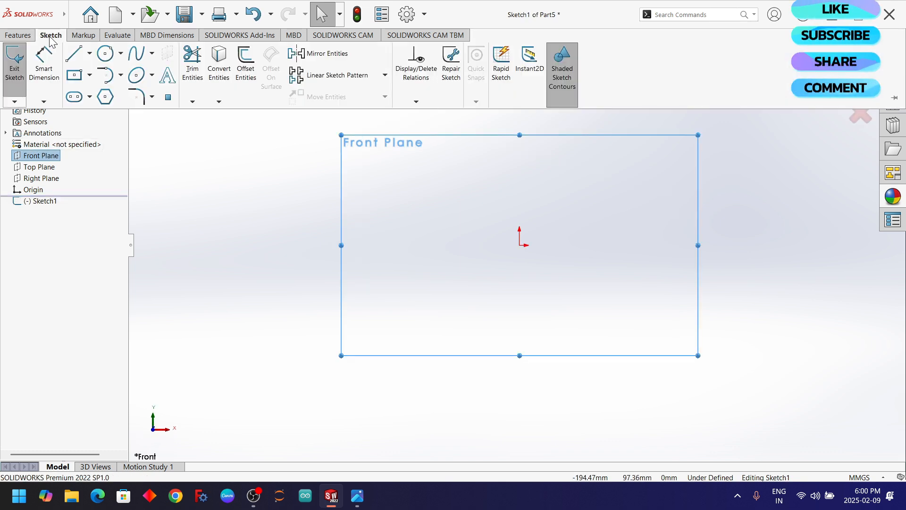
{"action": "left_click", "coordinate": [89, 75]}
{"action": "left_click", "coordinate": [98, 104]}
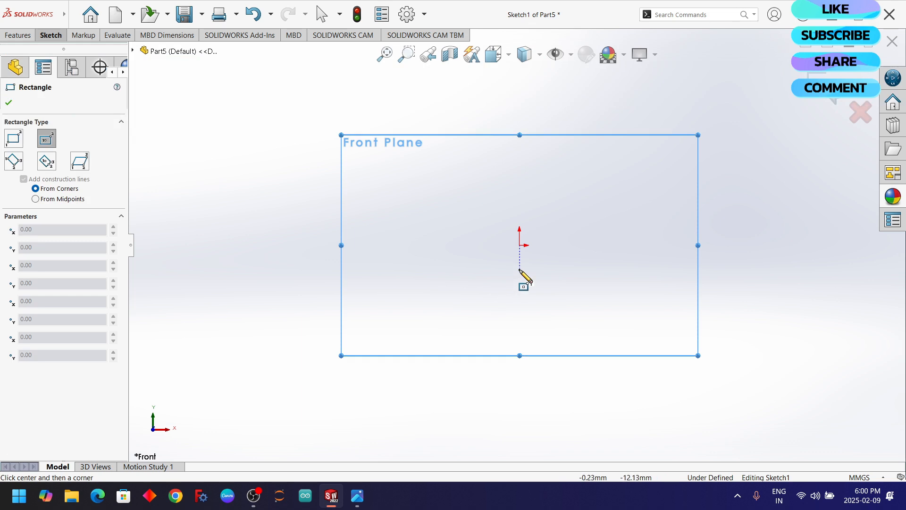
{"action": "left_click", "coordinate": [520, 245]}
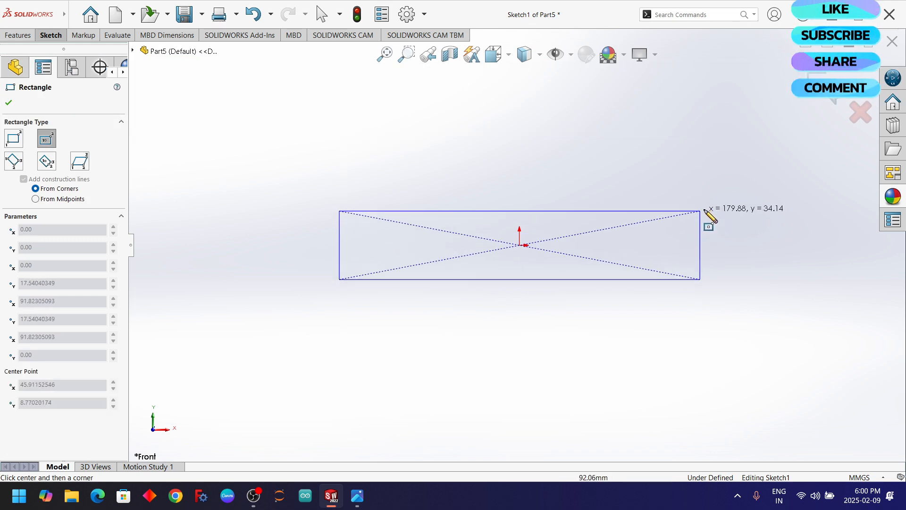
{"action": "left_click", "coordinate": [681, 167]}
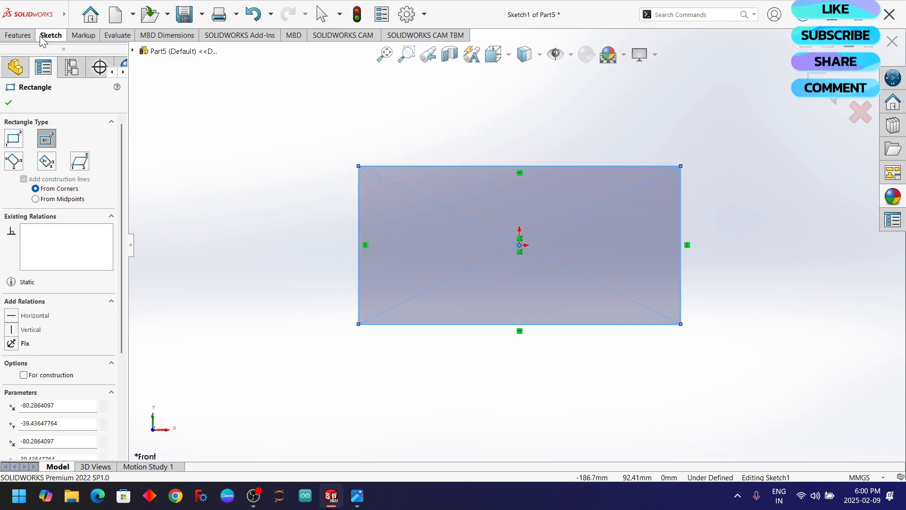
{"action": "left_click", "coordinate": [8, 104]}
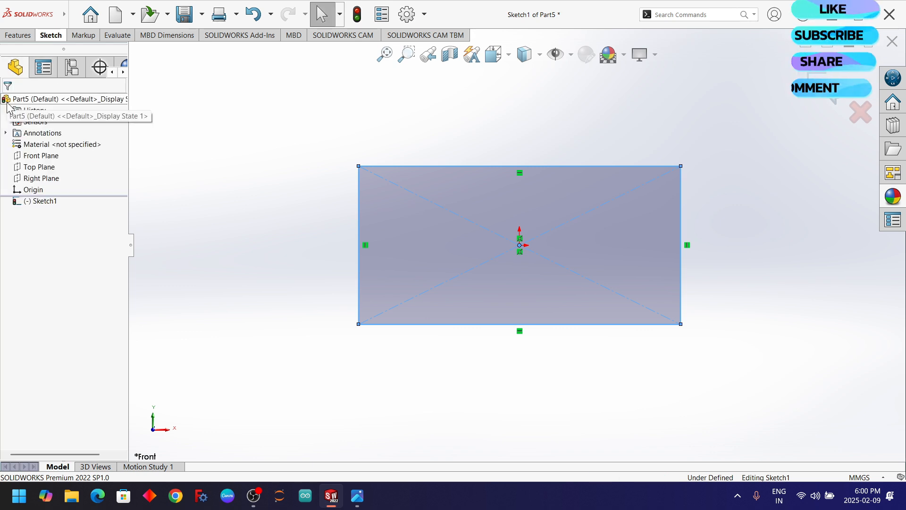
Step: Dimension the rectangle to 100 mm wide and 24 mm high
{"action": "left_click", "coordinate": [50, 36]}
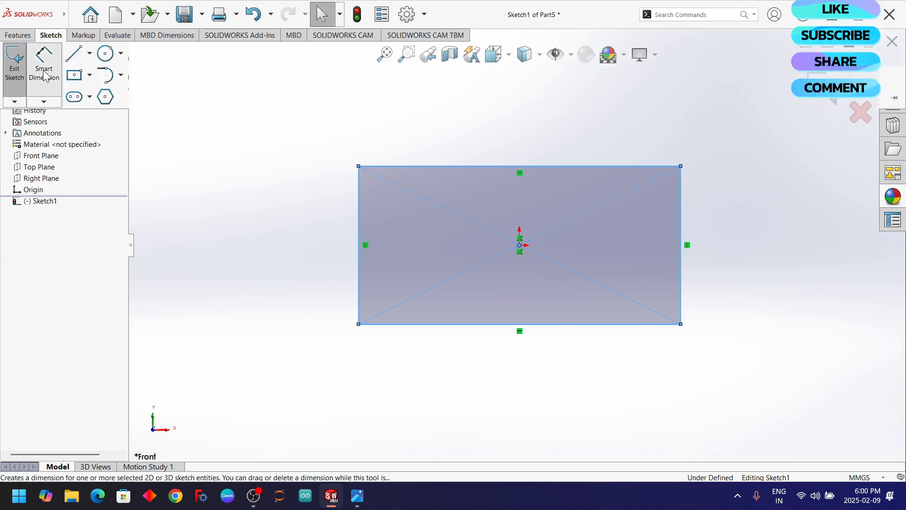
{"action": "left_click", "coordinate": [448, 361]}
{"action": "left_click", "coordinate": [467, 325]}
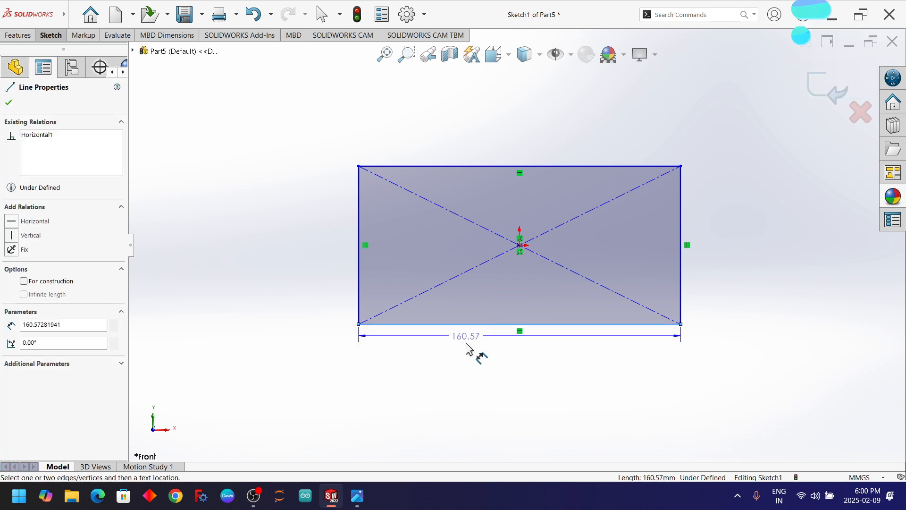
{"action": "left_click", "coordinate": [468, 362]}
{"action": "type", "text": "100"}
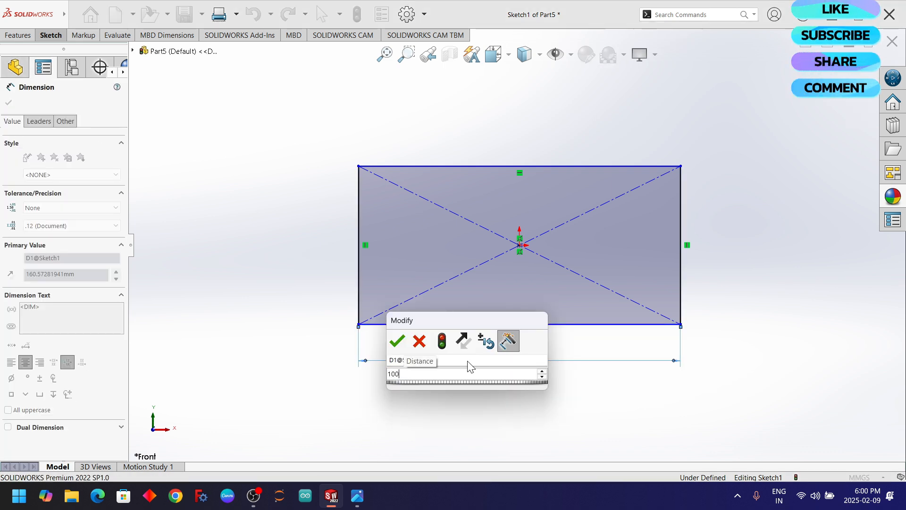
{"action": "key", "text": "Return"}
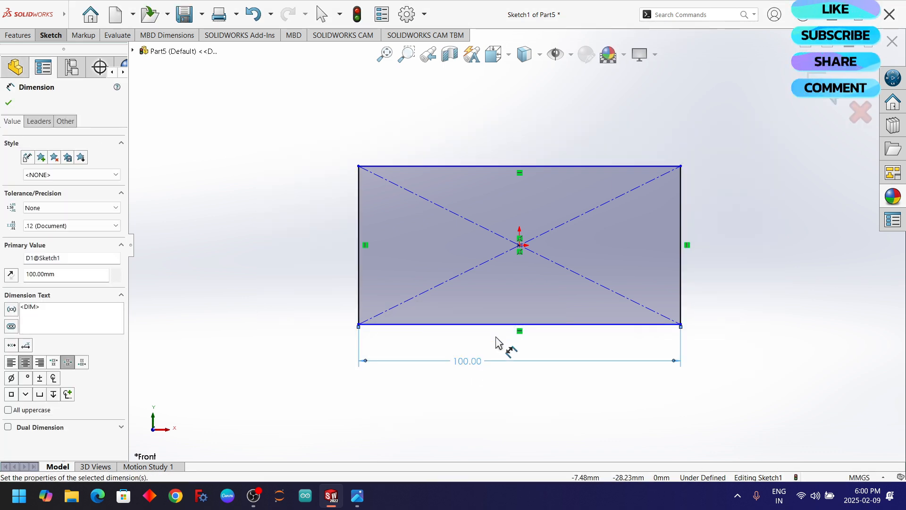
{"action": "left_click", "coordinate": [358, 279]}
{"action": "left_click", "coordinate": [312, 274]}
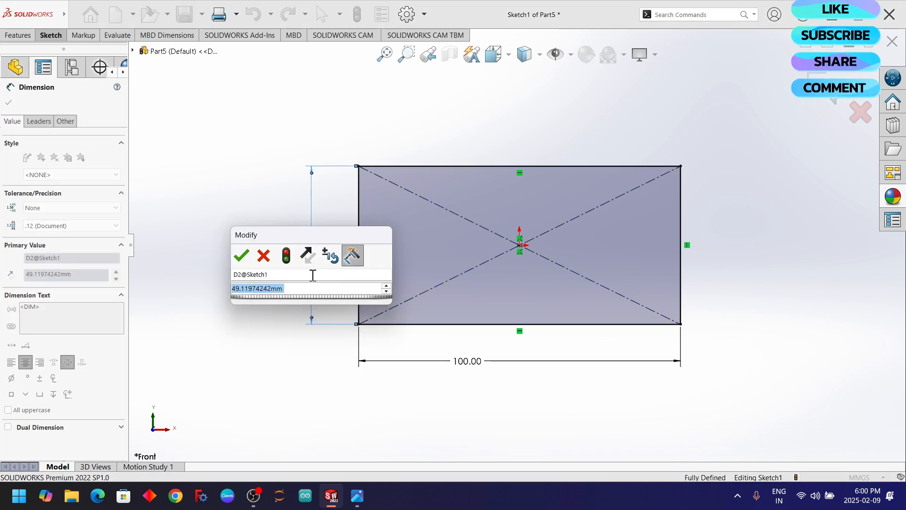
{"action": "type", "text": "24"}
{"action": "key", "text": "Return"}
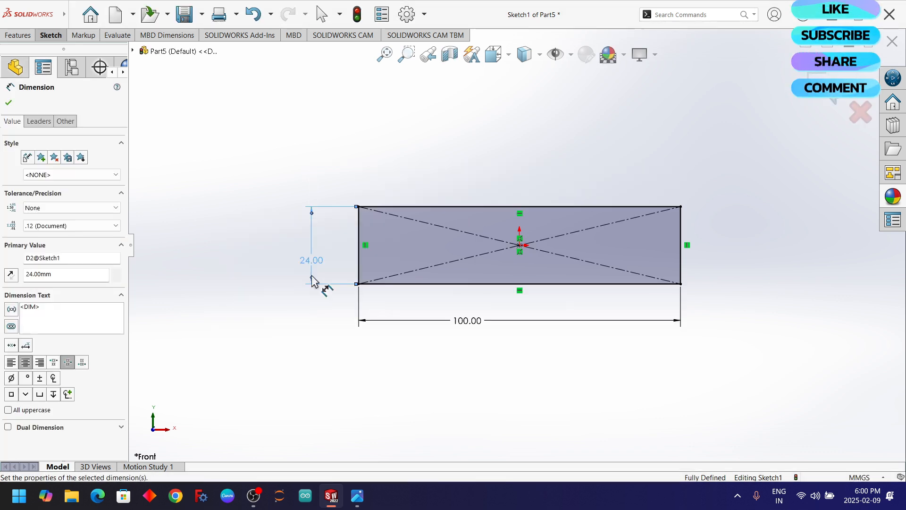
{"action": "left_click", "coordinate": [9, 103]}
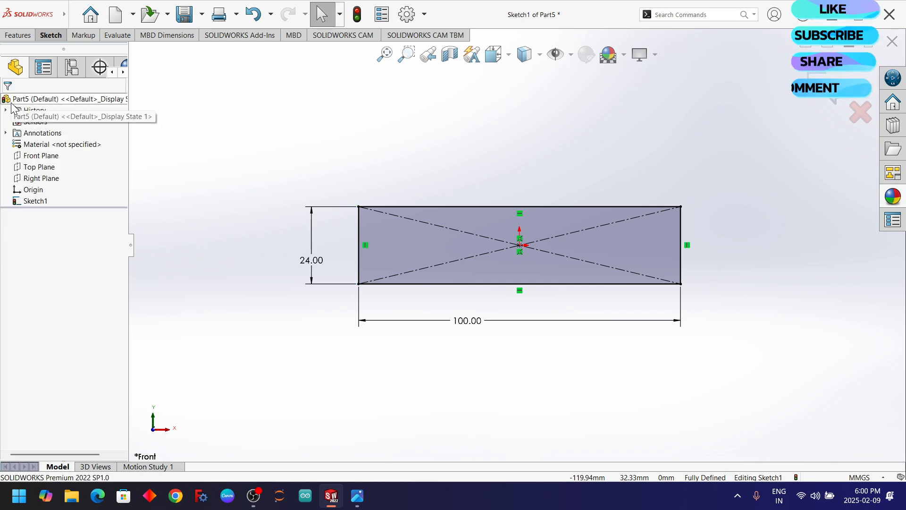
Step: Extrude the rectangle as a Blind boss 160 mm deep, checking the length in the reference drawing
{"action": "left_click", "coordinate": [19, 36]}
{"action": "left_click", "coordinate": [16, 64]}
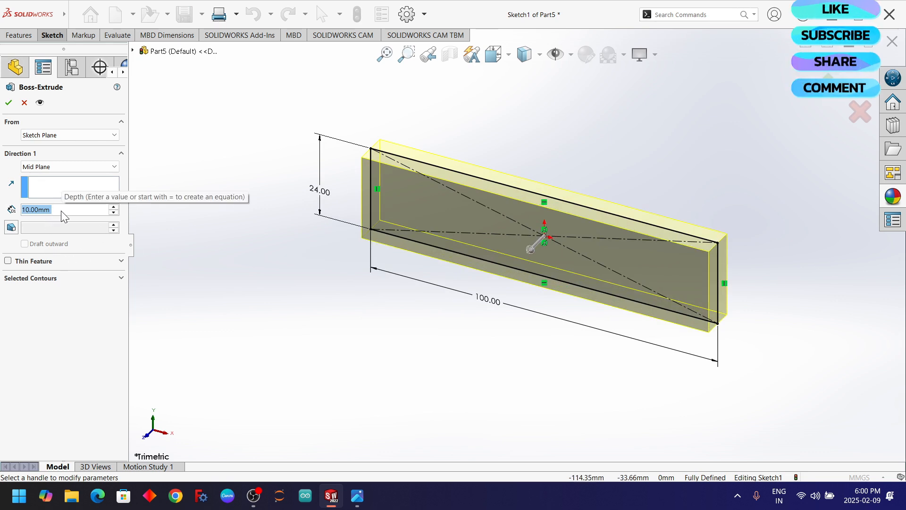
{"action": "key", "text": "alt+Tab"}
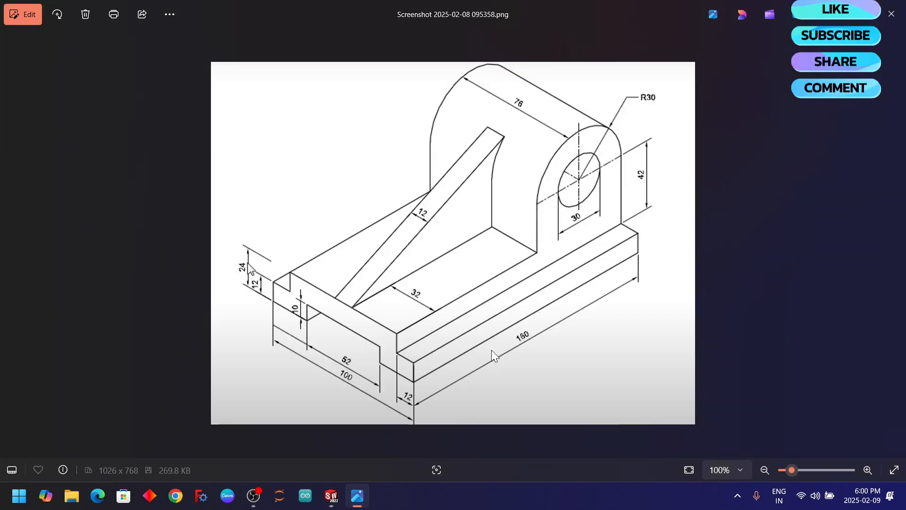
{"action": "key", "text": "alt+Tab"}
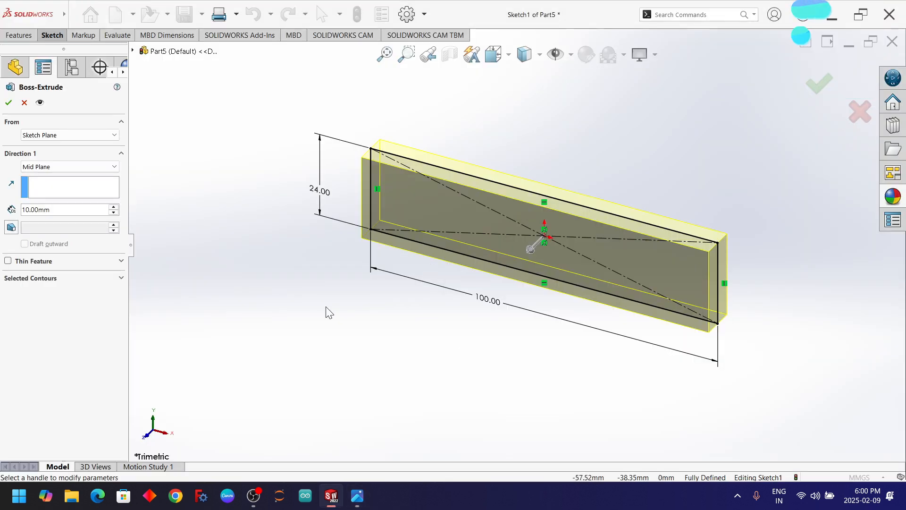
{"action": "double_click", "coordinate": [64, 210]}
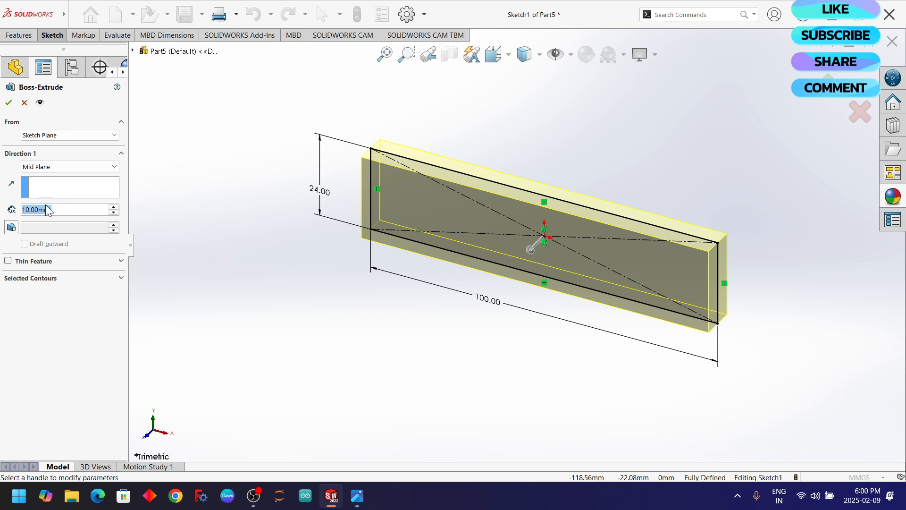
{"action": "type", "text": "16"}
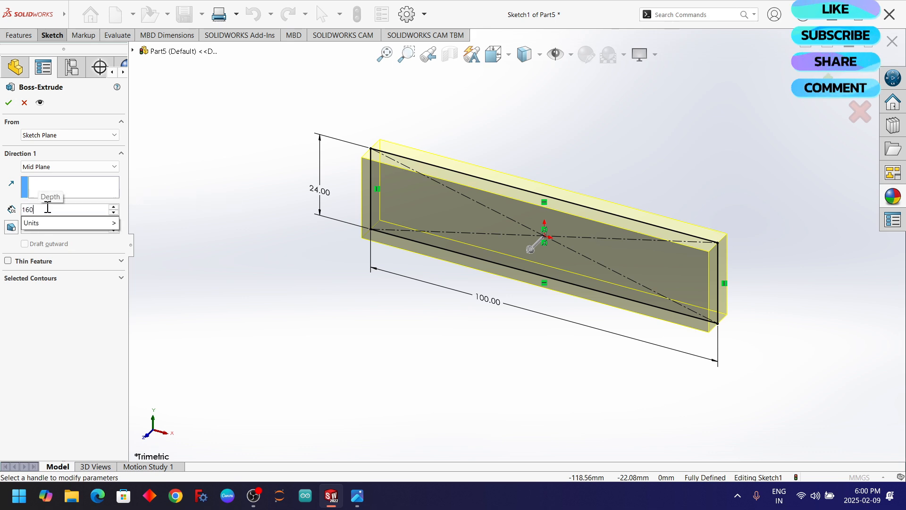
{"action": "type", "text": "0"}
{"action": "key", "text": "Return"}
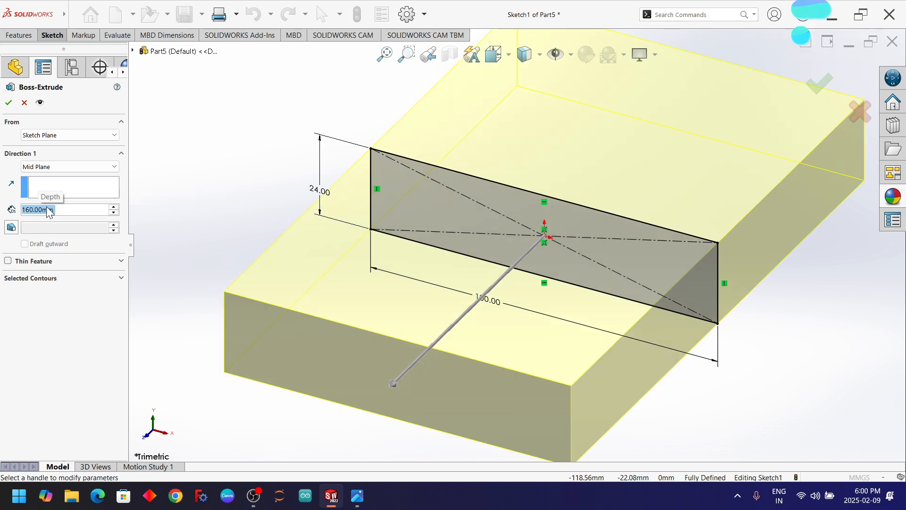
{"action": "left_click", "coordinate": [38, 167]}
{"action": "left_click", "coordinate": [37, 177]}
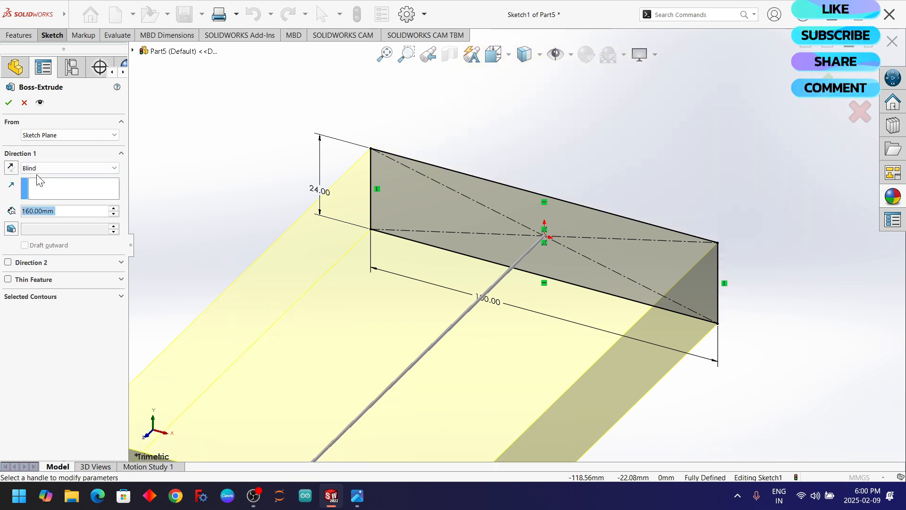
{"action": "left_click", "coordinate": [9, 103]}
Step: Start a new sketch on the front end face of the block
{"action": "key", "text": "f"}
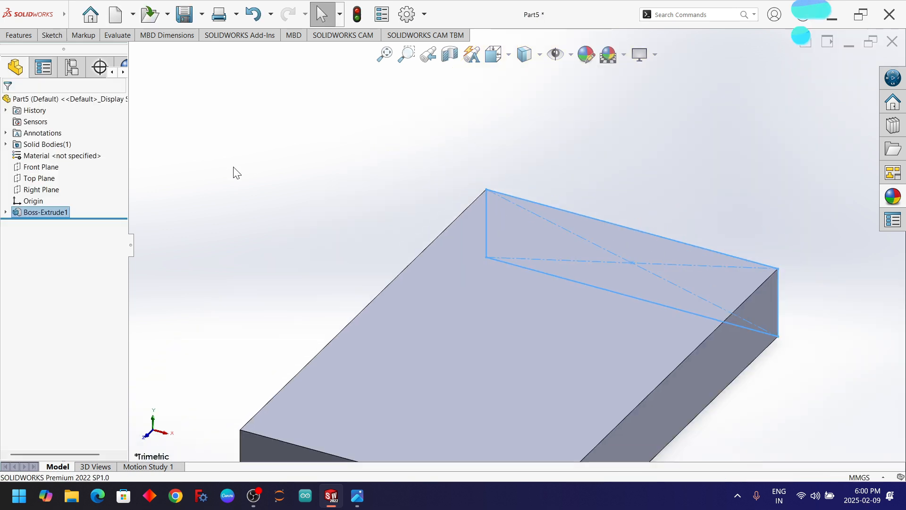
{"action": "left_click", "coordinate": [564, 414]}
{"action": "scroll", "coordinate": [565, 415], "scroll_direction": "down", "scroll_amount": 2}
{"action": "scroll", "coordinate": [518, 268], "scroll_direction": "down", "scroll_amount": 1}
{"action": "scroll", "coordinate": [518, 268], "scroll_direction": "up", "scroll_amount": 3}
{"action": "scroll", "coordinate": [518, 267], "scroll_direction": "down", "scroll_amount": 2}
{"action": "scroll", "coordinate": [519, 268], "scroll_direction": "up", "scroll_amount": 1}
{"action": "left_click", "coordinate": [463, 297]}
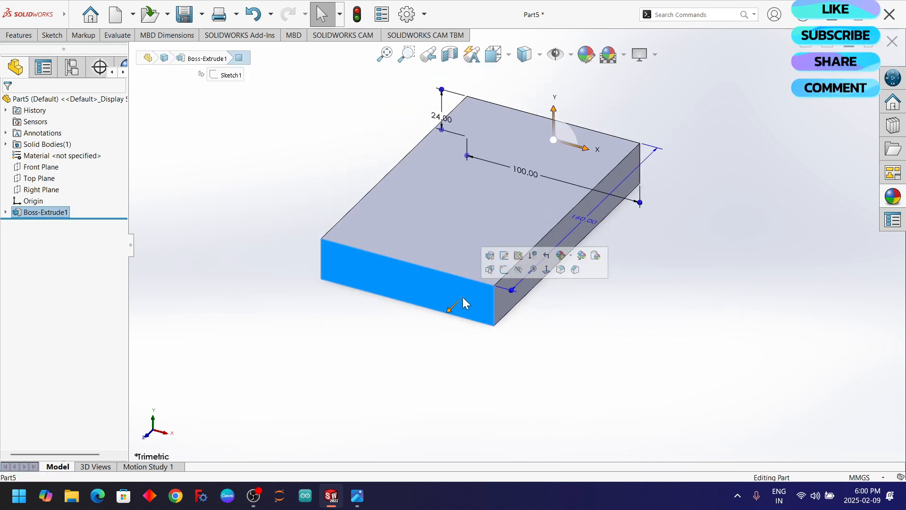
{"action": "left_click", "coordinate": [504, 272]}
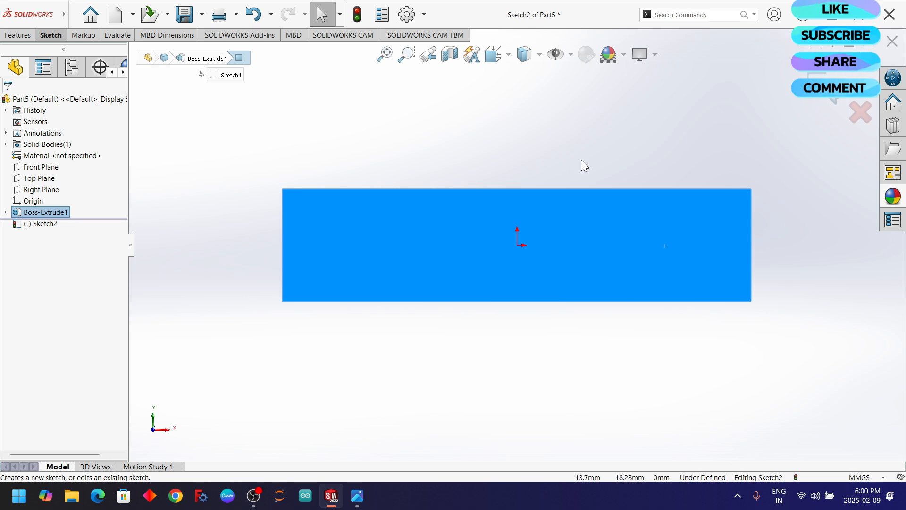
{"action": "left_click", "coordinate": [581, 159]}
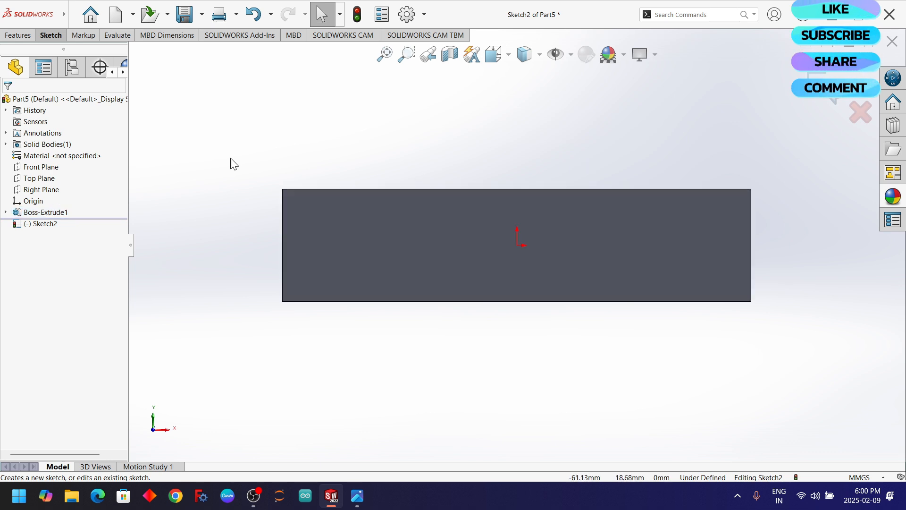
Step: Sketch a corner rectangle about 64 mm by 15 mm on the end face, starting on the face's bottom edge
{"action": "left_click", "coordinate": [50, 35]}
{"action": "left_click", "coordinate": [91, 76]}
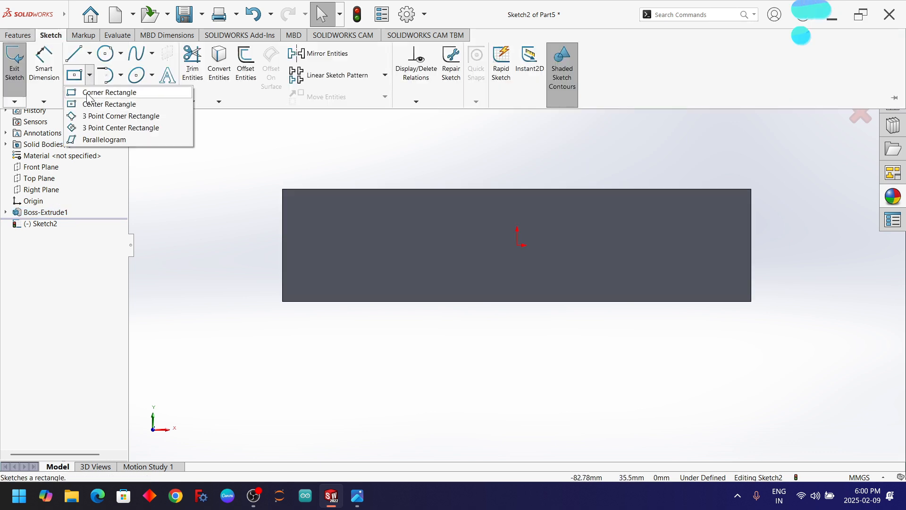
{"action": "left_click", "coordinate": [120, 91]}
{"action": "left_click", "coordinate": [383, 300]}
{"action": "left_click", "coordinate": [683, 231]}
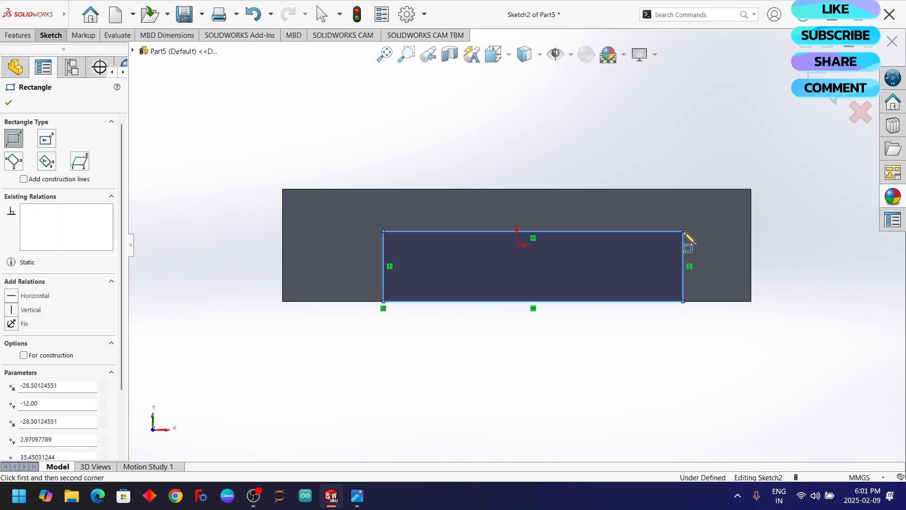
{"action": "left_click", "coordinate": [9, 102]}
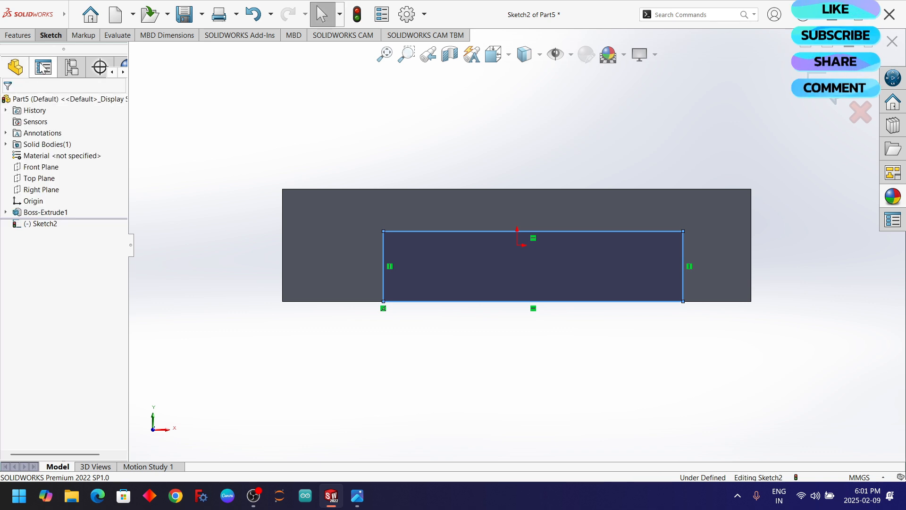
Step: Dimension the gap between the slot rectangle's left side and the block's left edge to 24 mm, checking the reference drawing
{"action": "left_click", "coordinate": [50, 36]}
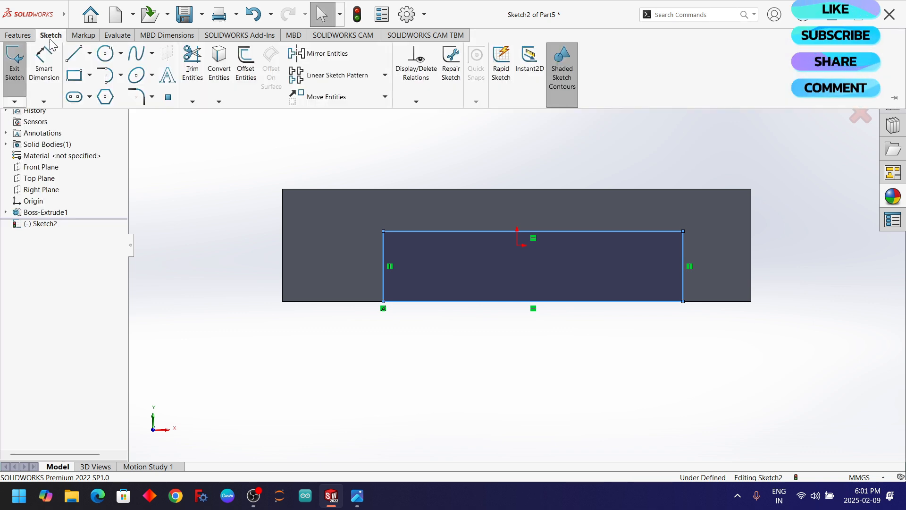
{"action": "left_click", "coordinate": [44, 67]}
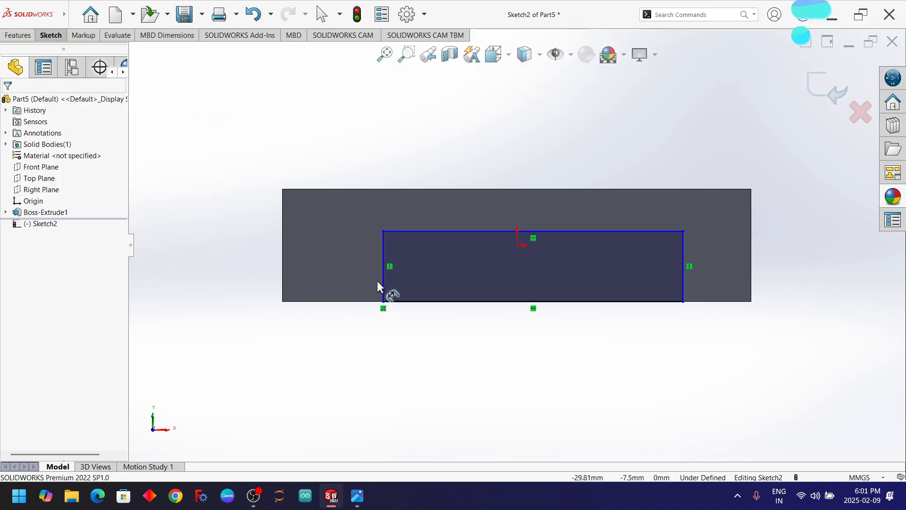
{"action": "left_click", "coordinate": [383, 283]}
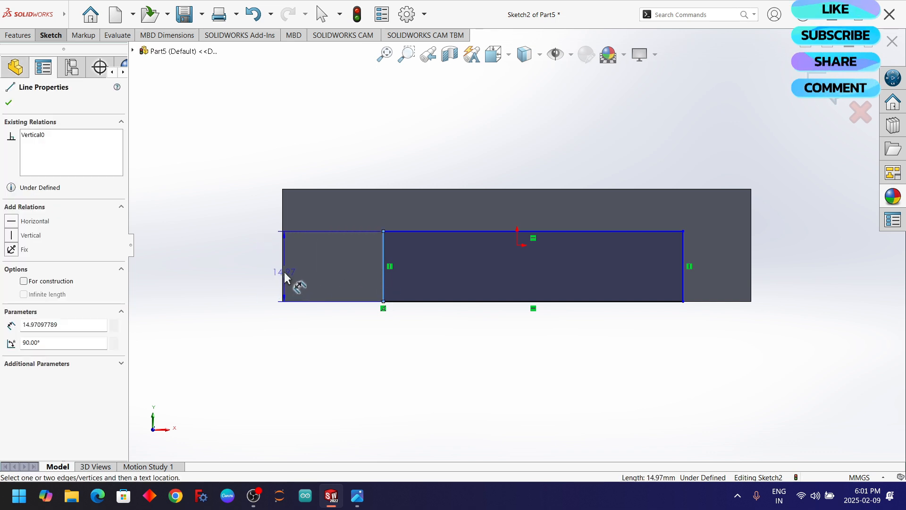
{"action": "left_click", "coordinate": [283, 275]}
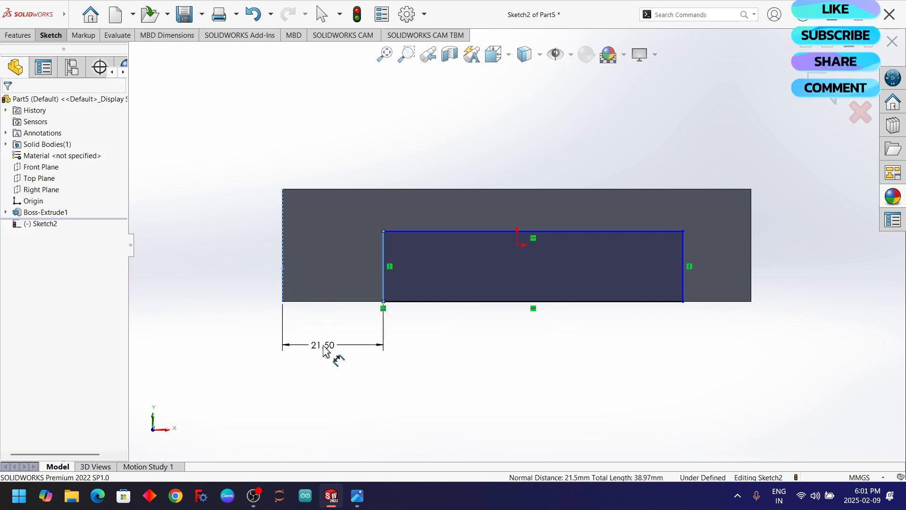
{"action": "left_click", "coordinate": [325, 347]}
{"action": "key", "text": "alt+Tab"}
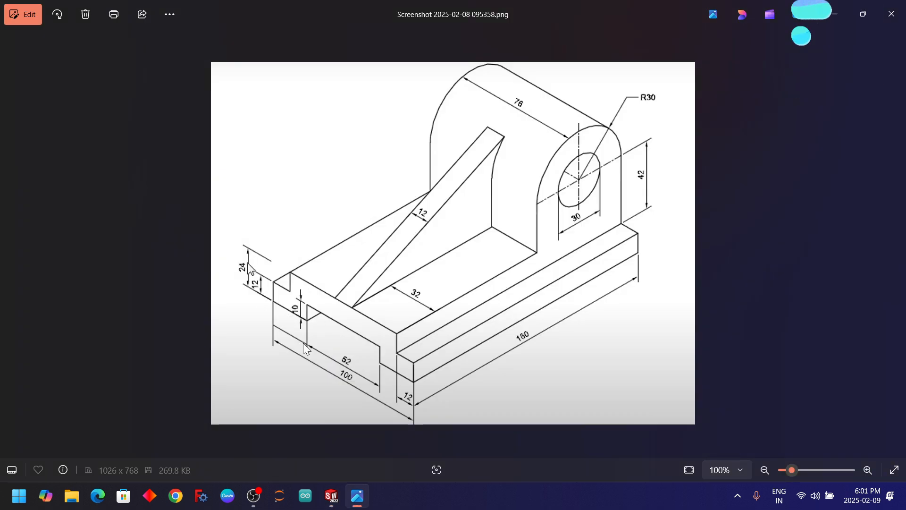
{"action": "key", "text": "alt+Tab"}
{"action": "type", "text": "24"}
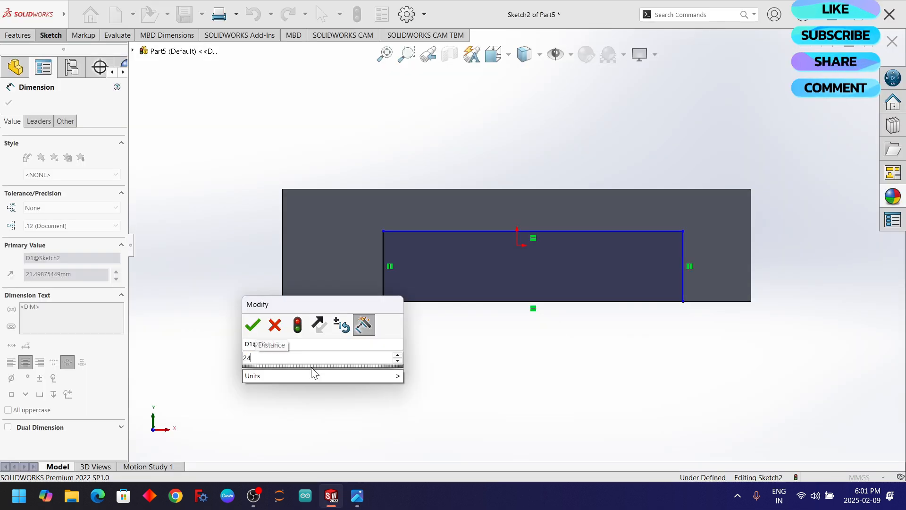
{"action": "key", "text": "Return"}
Step: Dimension the gap between the slot rectangle's right side and the block's right edge to 24 mm
{"action": "left_click", "coordinate": [685, 289]}
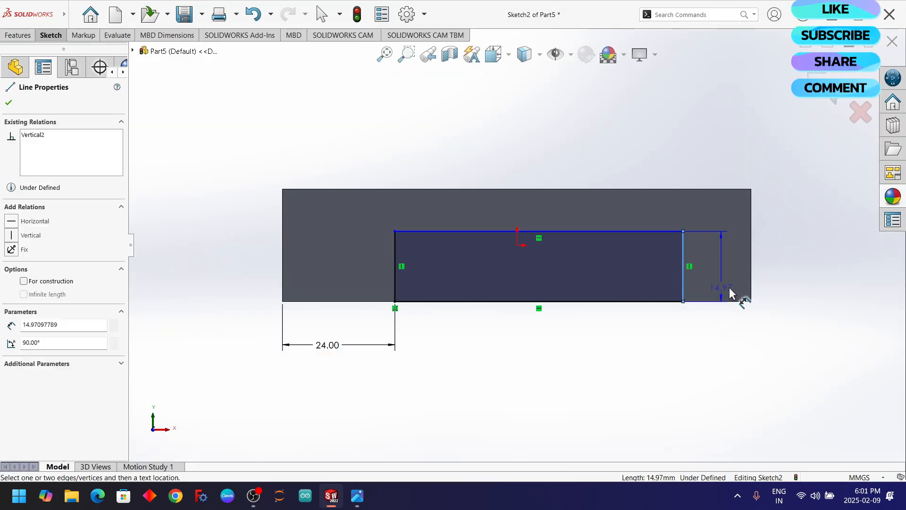
{"action": "left_click", "coordinate": [752, 294]}
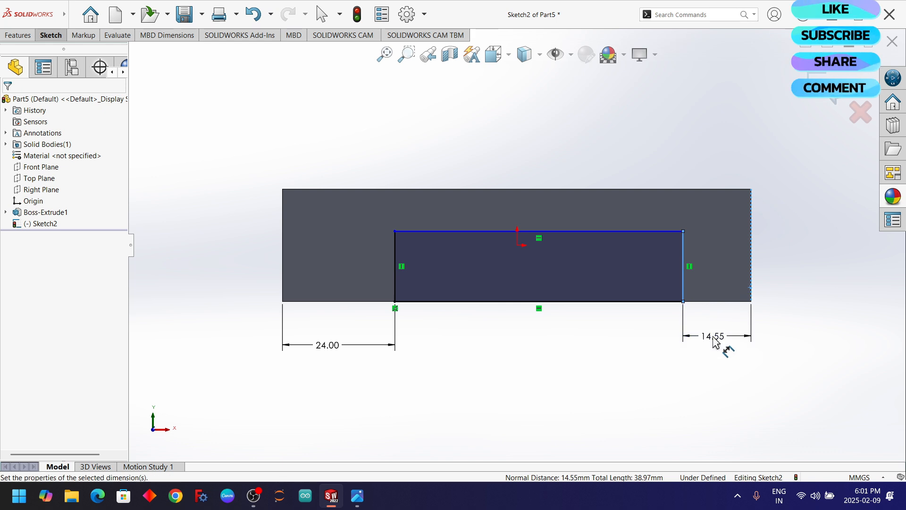
{"action": "left_click", "coordinate": [723, 346]}
{"action": "type", "text": "24"}
{"action": "key", "text": "Return"}
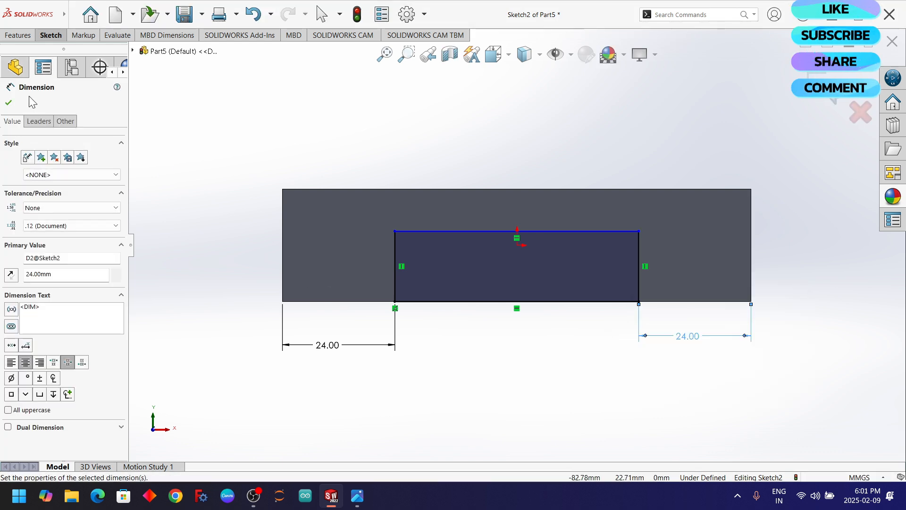
{"action": "left_click", "coordinate": [8, 103]}
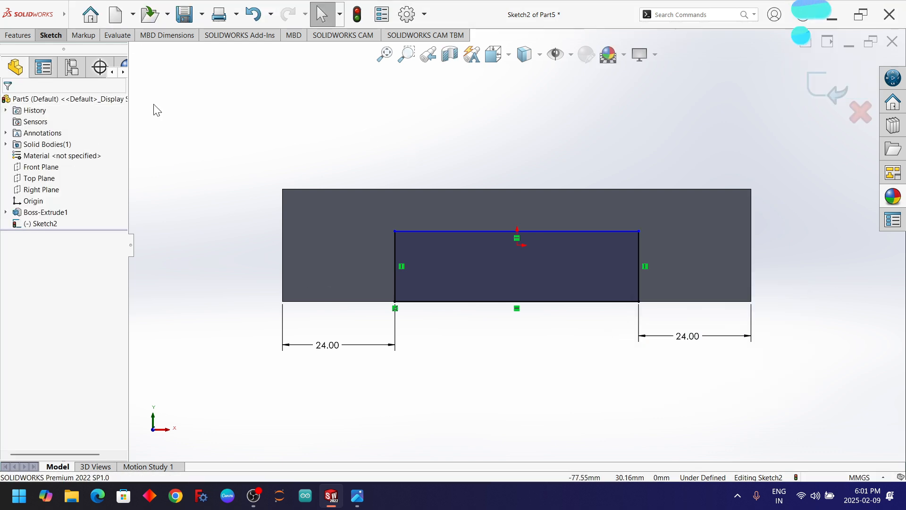
Step: Dimension the slot rectangle's height to 10 mm, checking the slot depth in the reference drawing
{"action": "left_click", "coordinate": [51, 37]}
{"action": "left_click", "coordinate": [47, 61]}
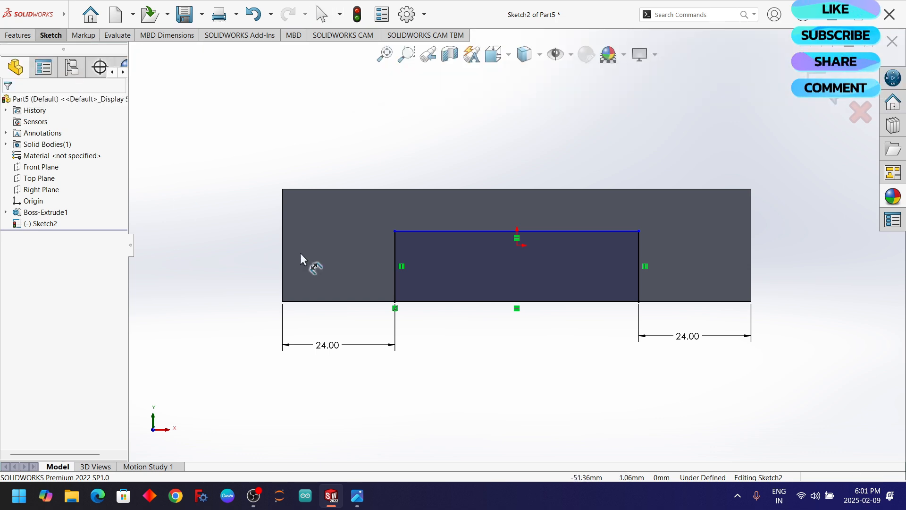
{"action": "left_click", "coordinate": [474, 231]}
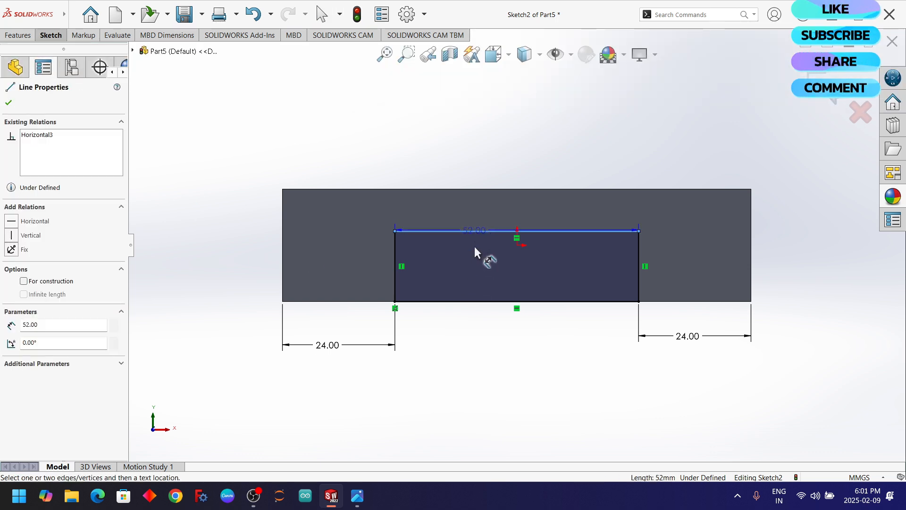
{"action": "left_click", "coordinate": [474, 302]}
{"action": "left_click", "coordinate": [234, 292]}
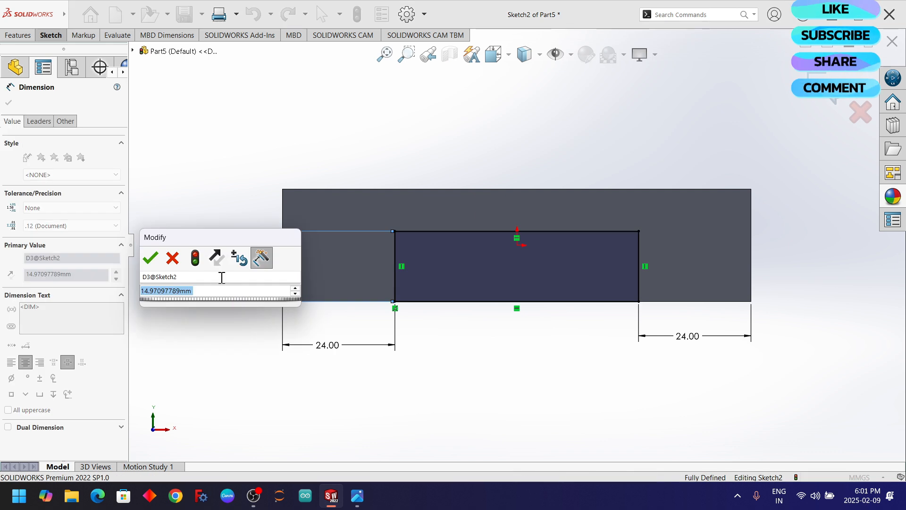
{"action": "key", "text": "alt+Tab"}
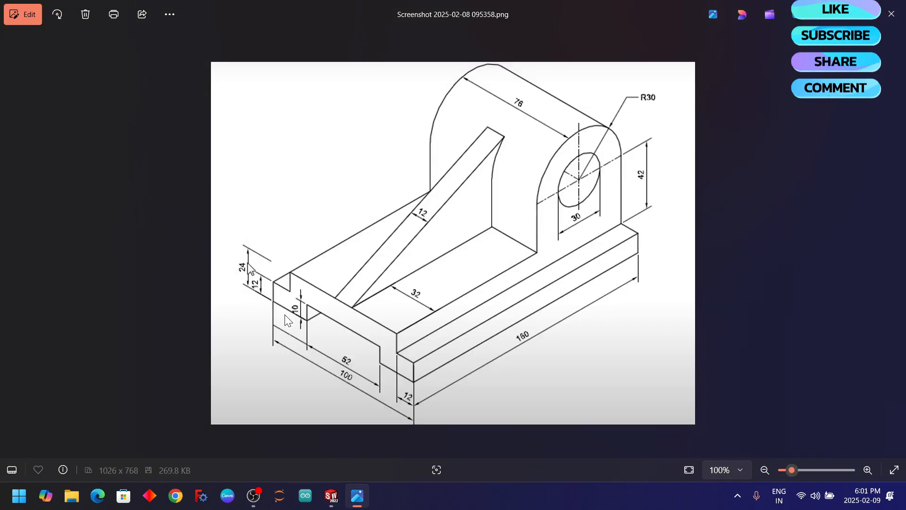
{"action": "key", "text": "alt+Tab"}
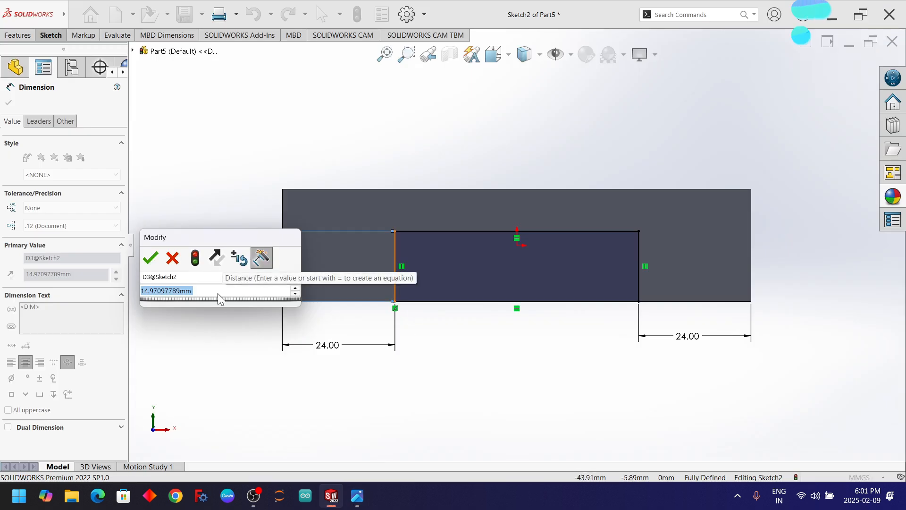
{"action": "type", "text": "10"}
{"action": "key", "text": "Return"}
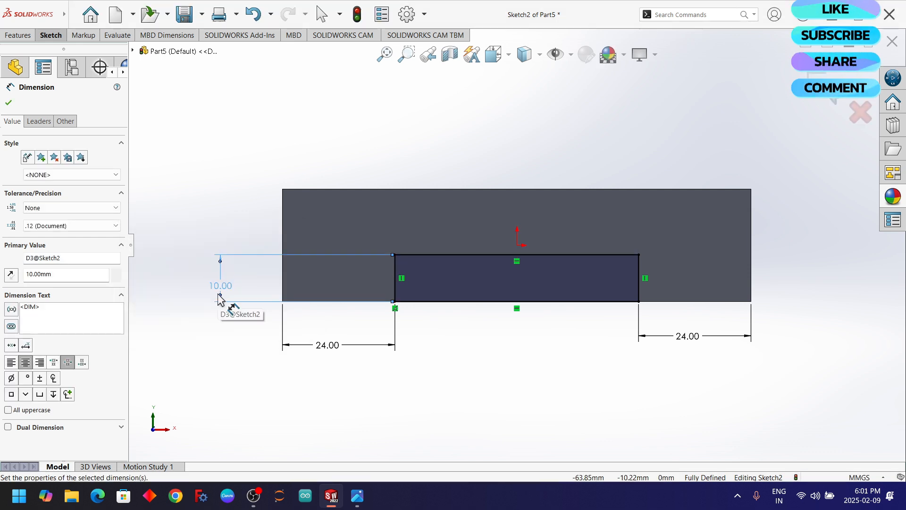
{"action": "left_click", "coordinate": [9, 102]}
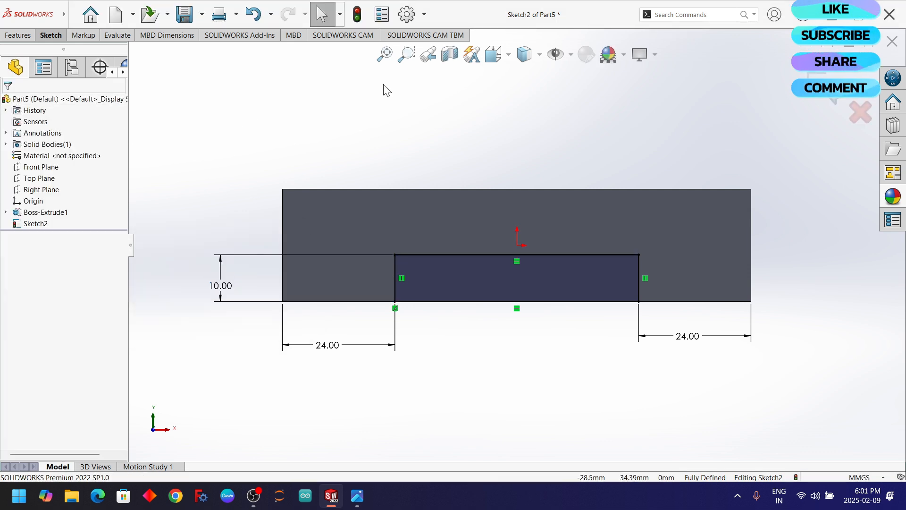
Step: Cut the slot rectangle through the block as a Blind extruded cut 160 mm deep
{"action": "left_click", "coordinate": [25, 37]}
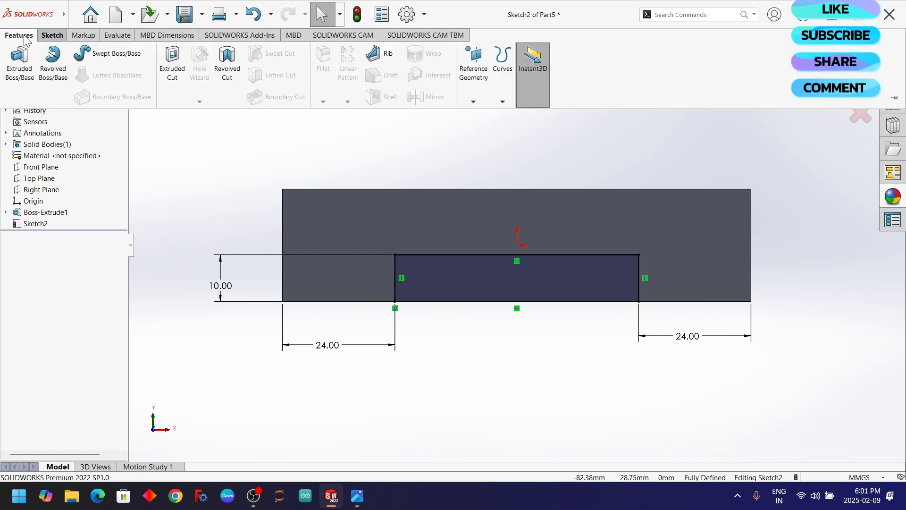
{"action": "left_click", "coordinate": [172, 80]}
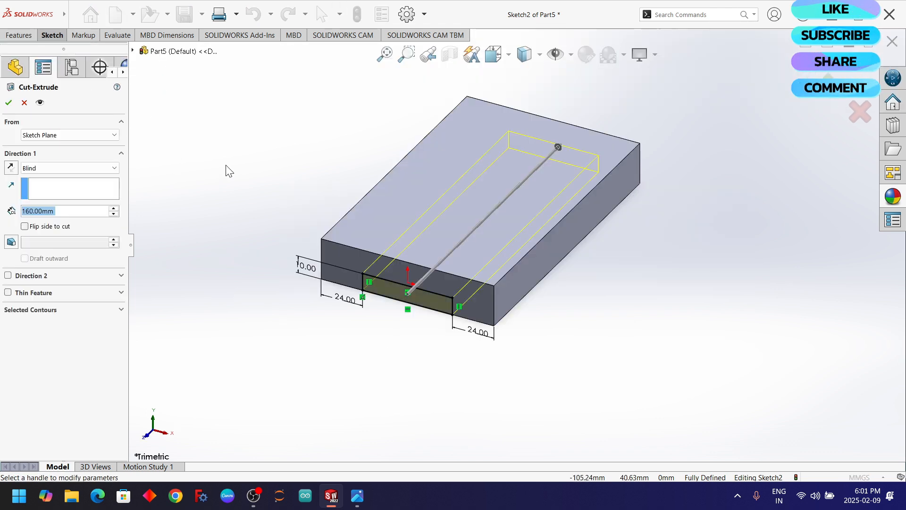
{"action": "left_click", "coordinate": [8, 102]}
Step: Start a new sketch on the block's front end face
{"action": "middle_click_drag", "start_coordinate": [305, 226], "coordinate": [296, 156]}
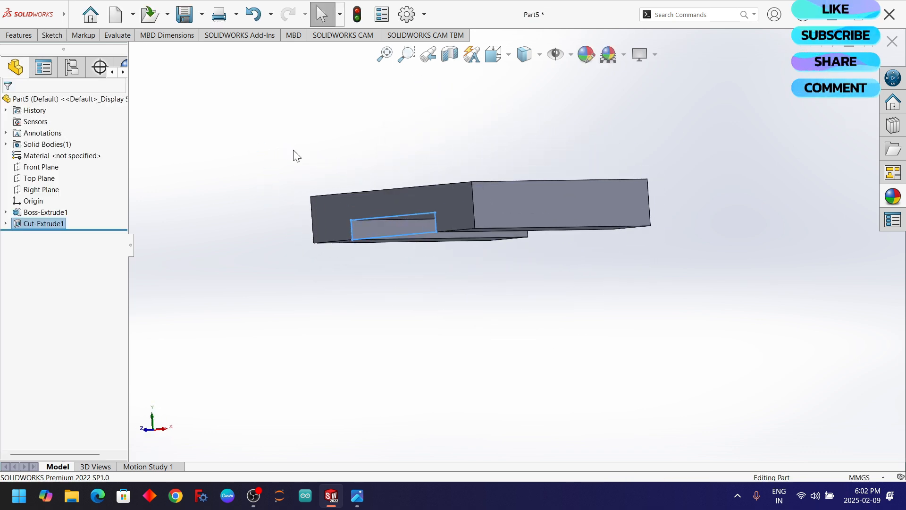
{"action": "left_click", "coordinate": [457, 199]}
{"action": "left_click", "coordinate": [503, 181]}
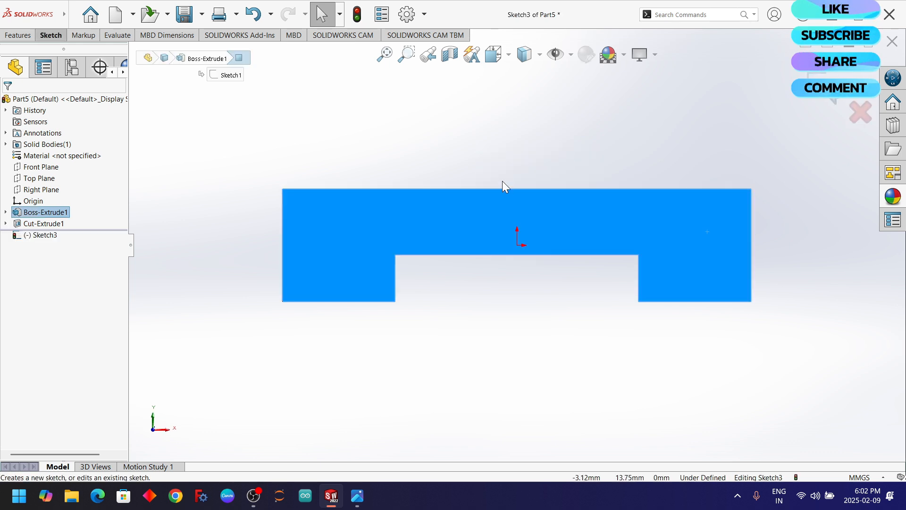
{"action": "left_click", "coordinate": [519, 138]}
Step: Sketch a corner rectangle about 12 mm by 8 mm on the end face, starting at the face's upper-right corner
{"action": "left_click", "coordinate": [53, 36]}
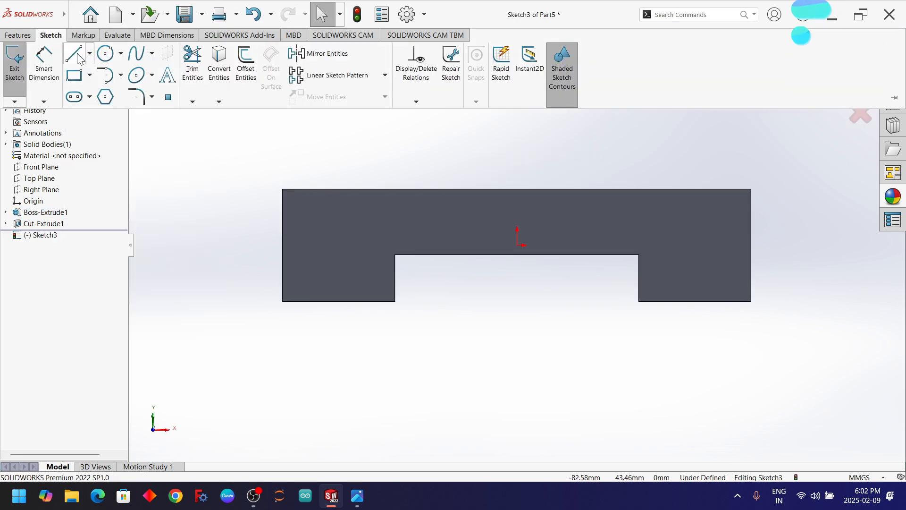
{"action": "left_click", "coordinate": [89, 76]}
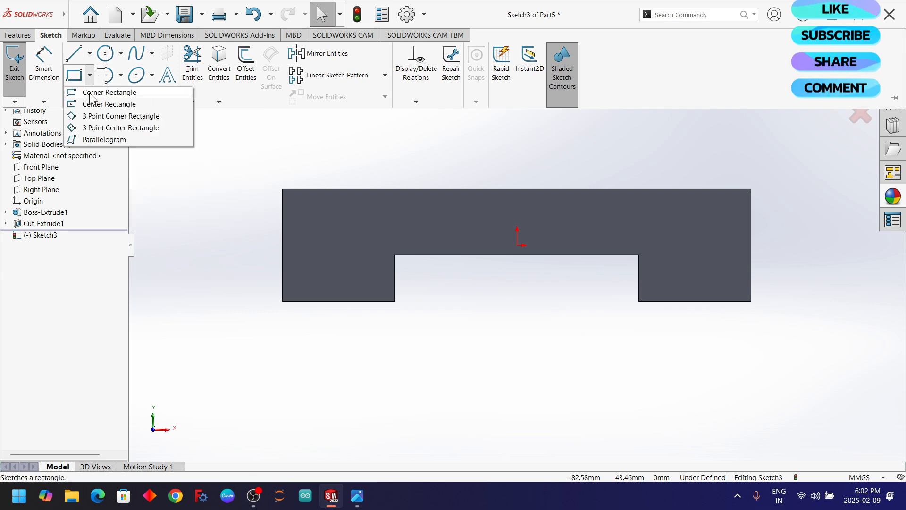
{"action": "left_click", "coordinate": [91, 92]}
{"action": "left_click", "coordinate": [751, 189]}
{"action": "left_click", "coordinate": [694, 225]}
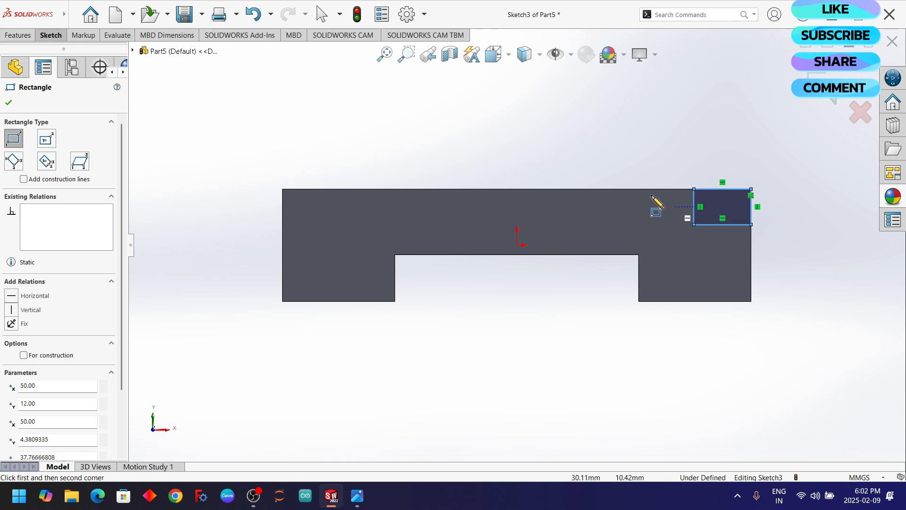
{"action": "left_click", "coordinate": [9, 102]}
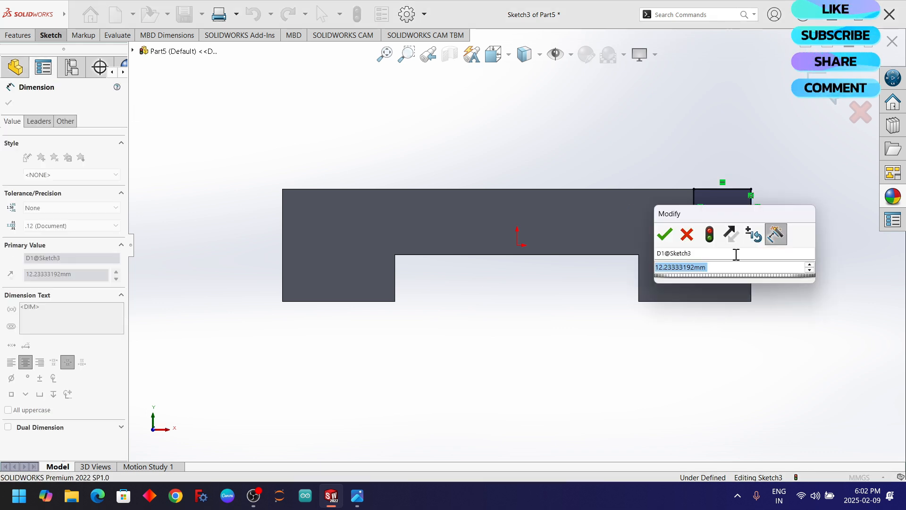
Step: Dimension the corner rectangle to 12 mm wide and 12 mm high
{"action": "type", "text": "12"}
{"action": "key", "text": "Return"}
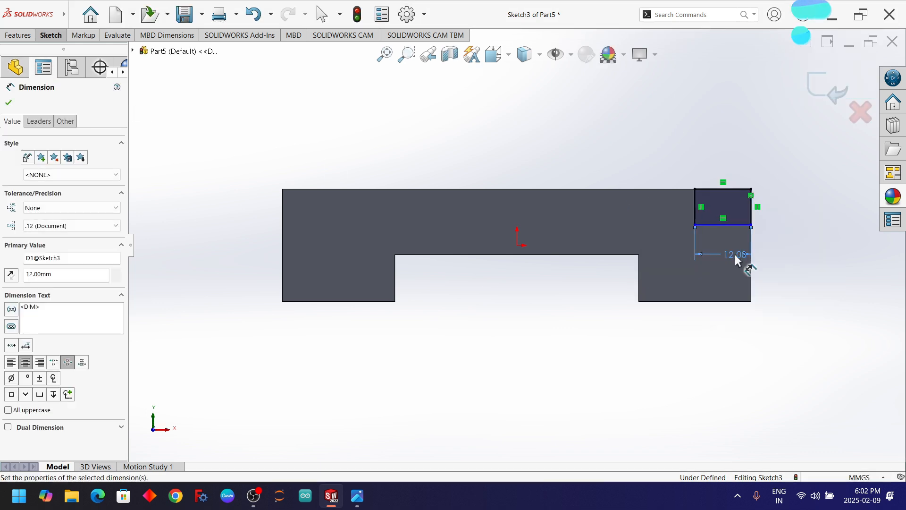
{"action": "left_click", "coordinate": [751, 212]}
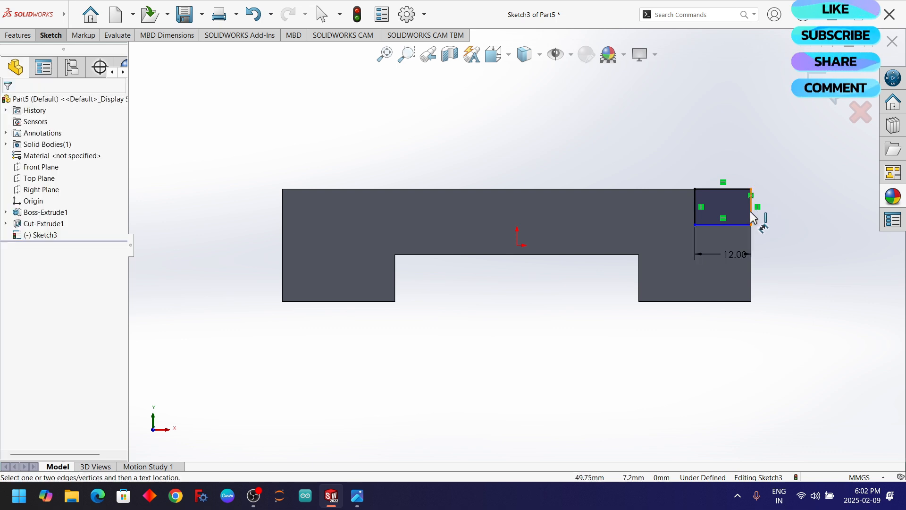
{"action": "left_click", "coordinate": [752, 212]}
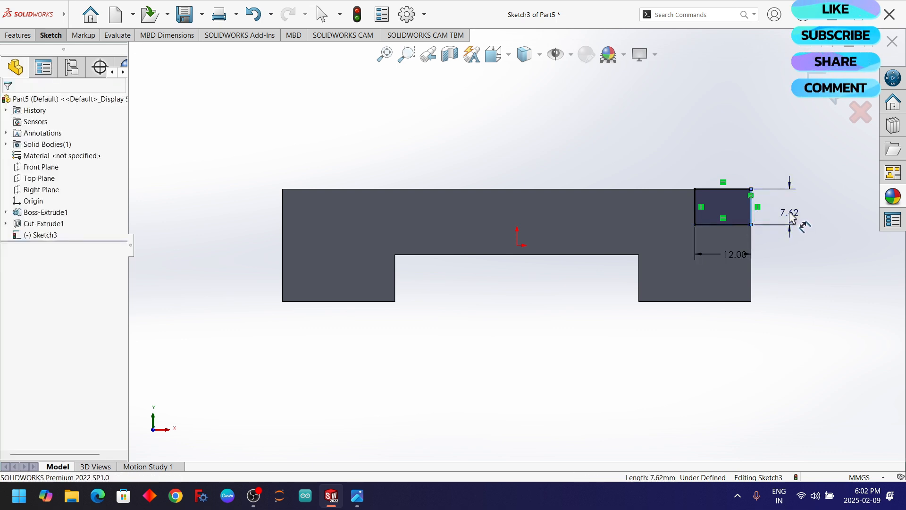
{"action": "left_click", "coordinate": [793, 217]}
{"action": "type", "text": "12"}
{"action": "key", "text": "Return"}
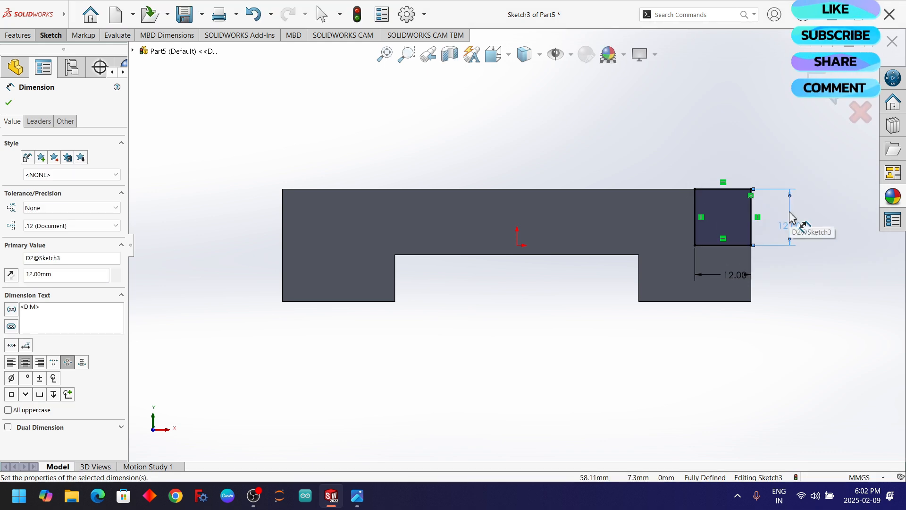
{"action": "left_click", "coordinate": [7, 103]}
Step: Cut the 12 mm square along the block's upper-right edge as a Blind extruded cut 160 mm deep
{"action": "left_click", "coordinate": [18, 35]}
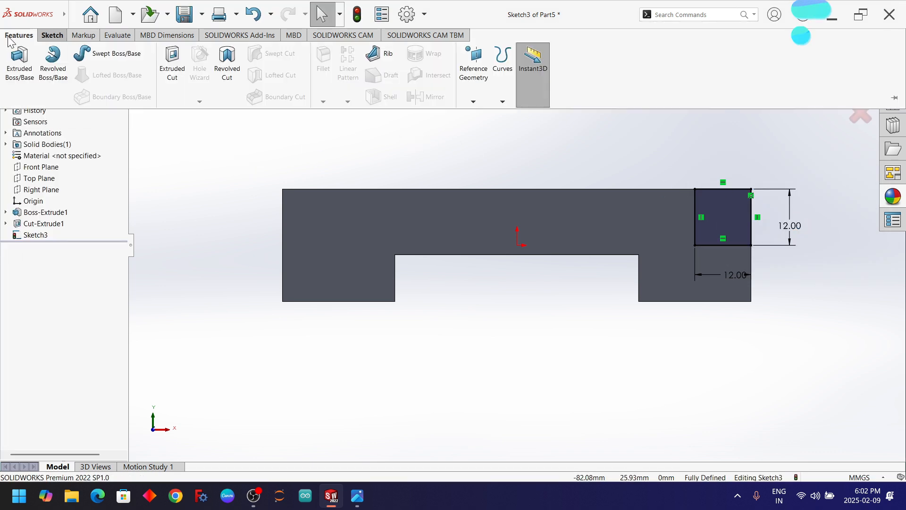
{"action": "left_click", "coordinate": [178, 64]}
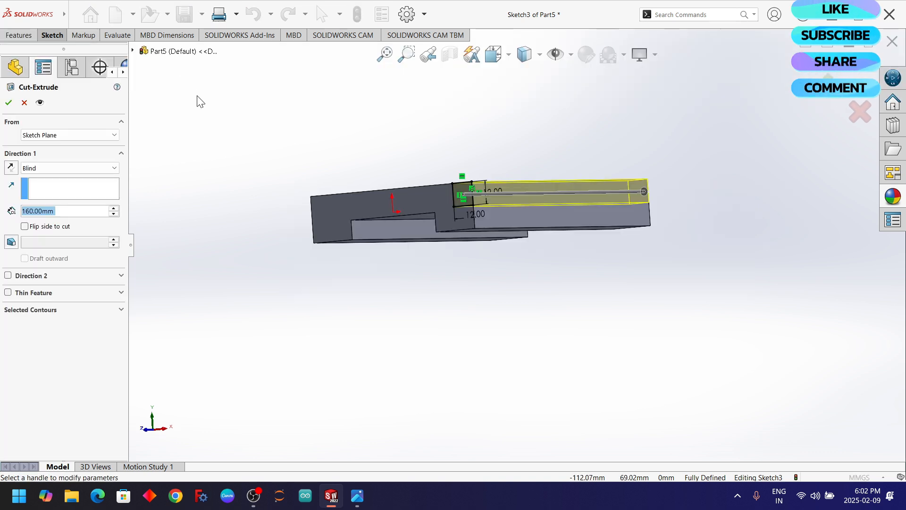
{"action": "left_click", "coordinate": [8, 103]}
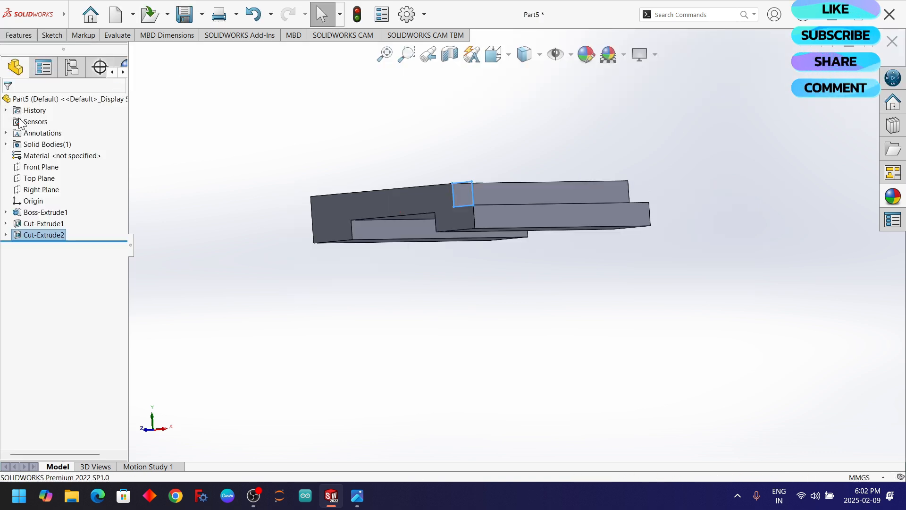
{"action": "middle_click_drag", "start_coordinate": [248, 130], "coordinate": [237, 215]}
{"action": "left_click", "coordinate": [242, 172]}
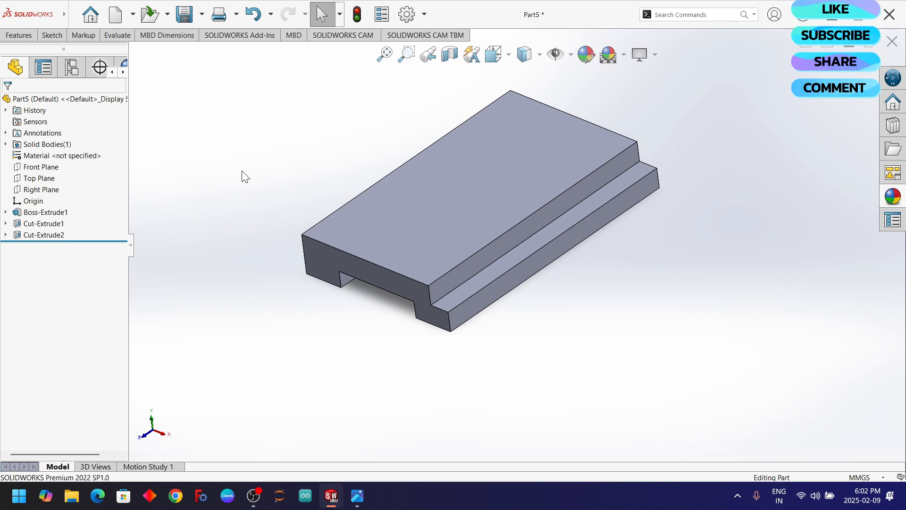
Step: Mirror the 12 mm side step cut about the Right Plane to the opposite side of the base
{"action": "scroll", "coordinate": [242, 172], "scroll_direction": "up", "scroll_amount": 1}
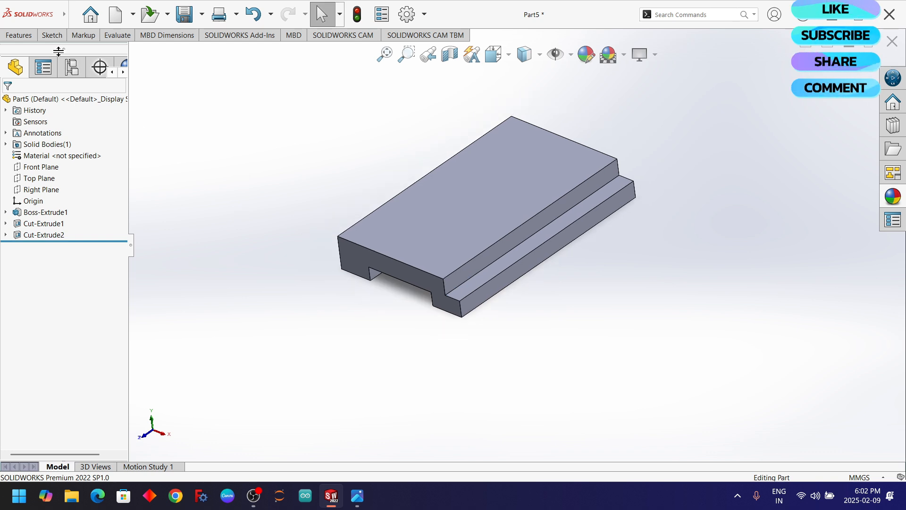
{"action": "left_click", "coordinate": [24, 38]}
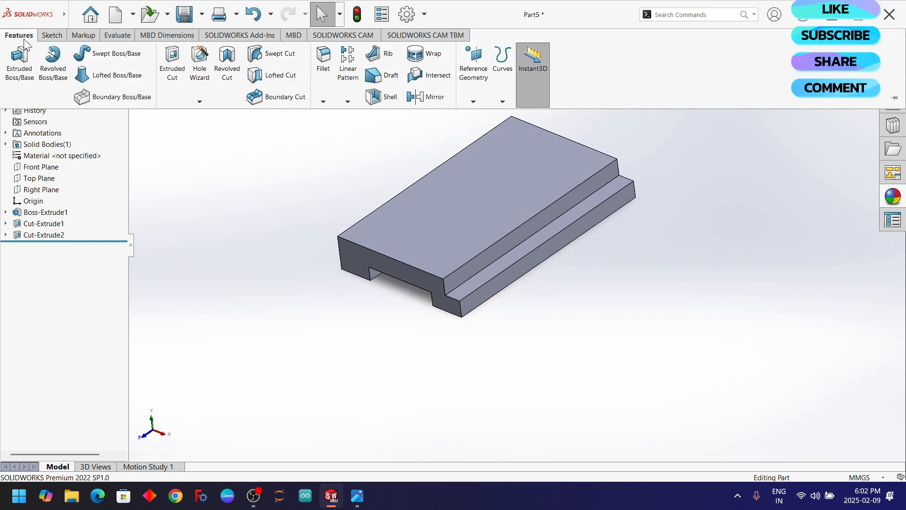
{"action": "left_click", "coordinate": [348, 102]}
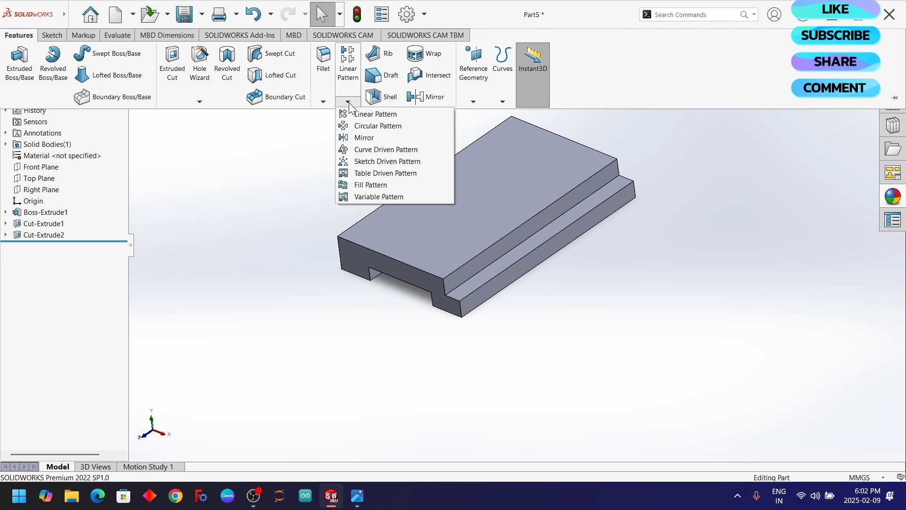
{"action": "left_click", "coordinate": [354, 138]}
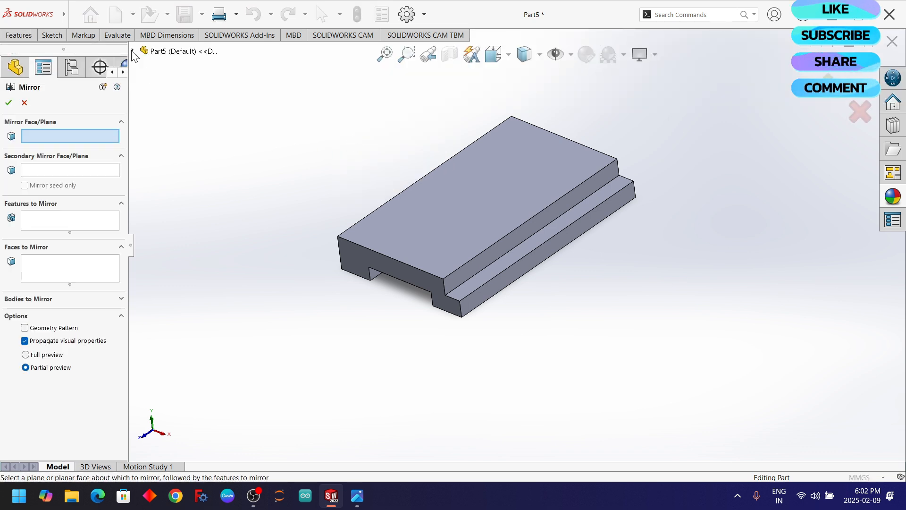
{"action": "left_click", "coordinate": [133, 51]}
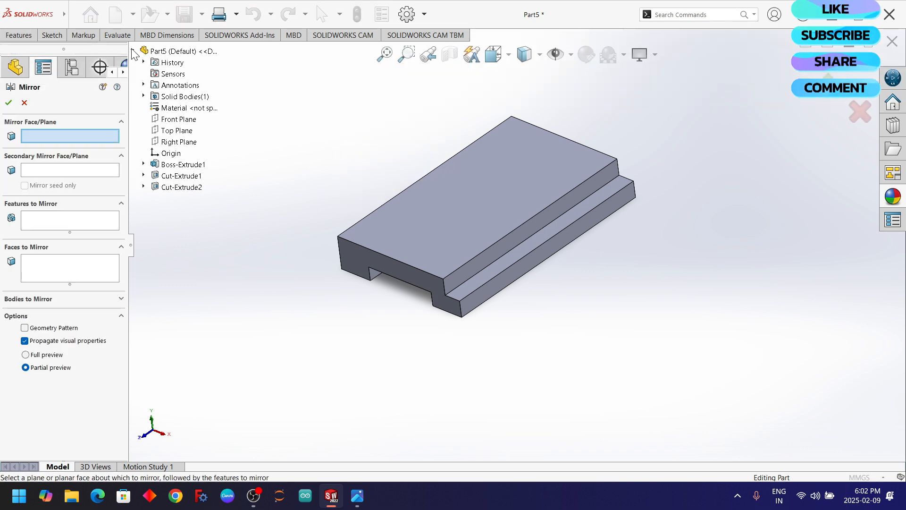
{"action": "left_click", "coordinate": [175, 142]}
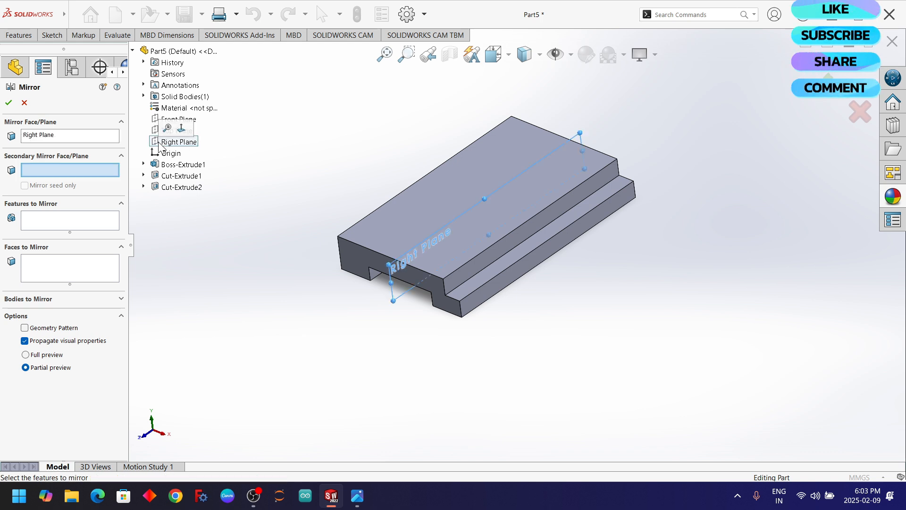
{"action": "left_click", "coordinate": [85, 224]}
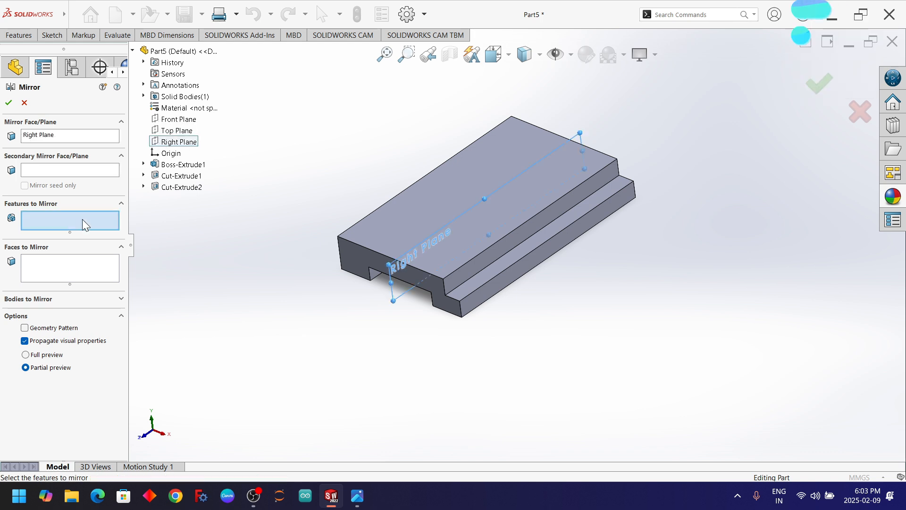
{"action": "scroll", "coordinate": [474, 272], "scroll_direction": "down", "scroll_amount": 2}
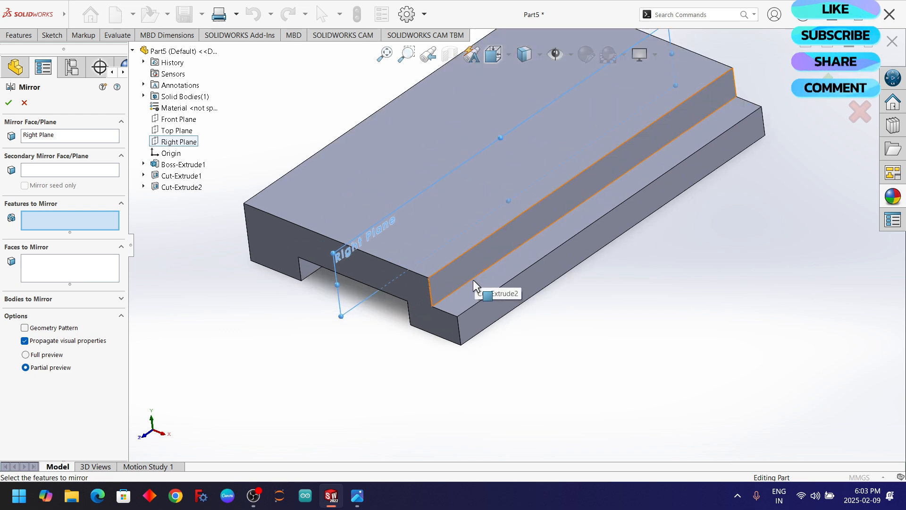
{"action": "left_click", "coordinate": [454, 280]}
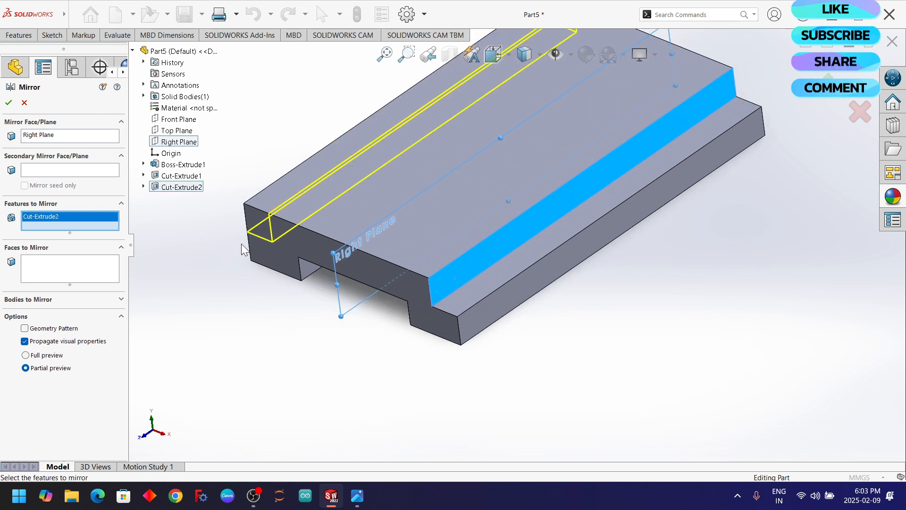
{"action": "middle_click_drag", "start_coordinate": [219, 240], "coordinate": [272, 273]}
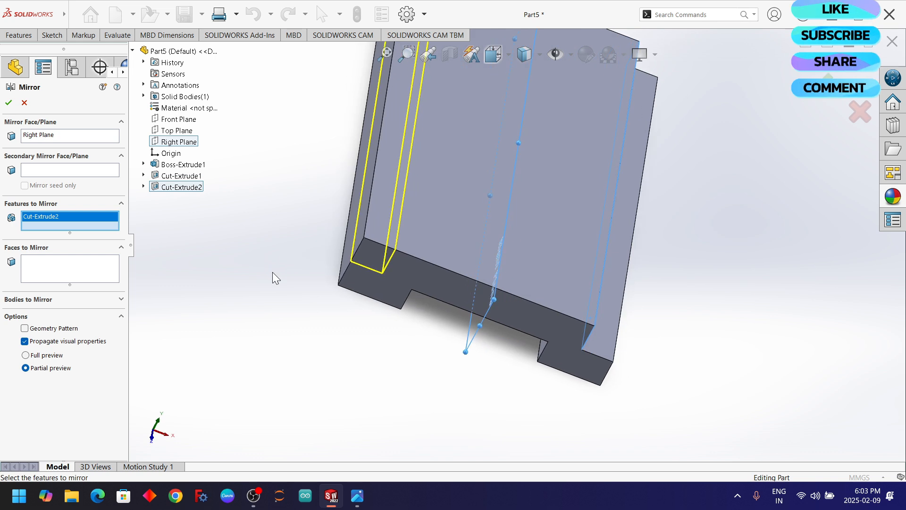
{"action": "left_click", "coordinate": [7, 106]}
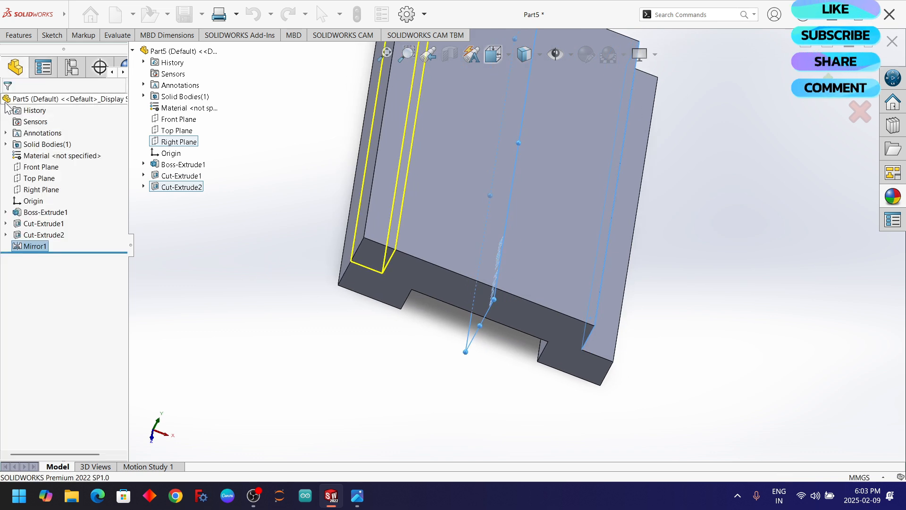
Step: On the raised top face, sketch a corner rectangle about 76 mm by 56 mm spanning the face's full width from its rear edge
{"action": "scroll", "coordinate": [424, 223], "scroll_direction": "up", "scroll_amount": 3}
{"action": "middle_click_drag", "start_coordinate": [586, 132], "coordinate": [609, 43]}
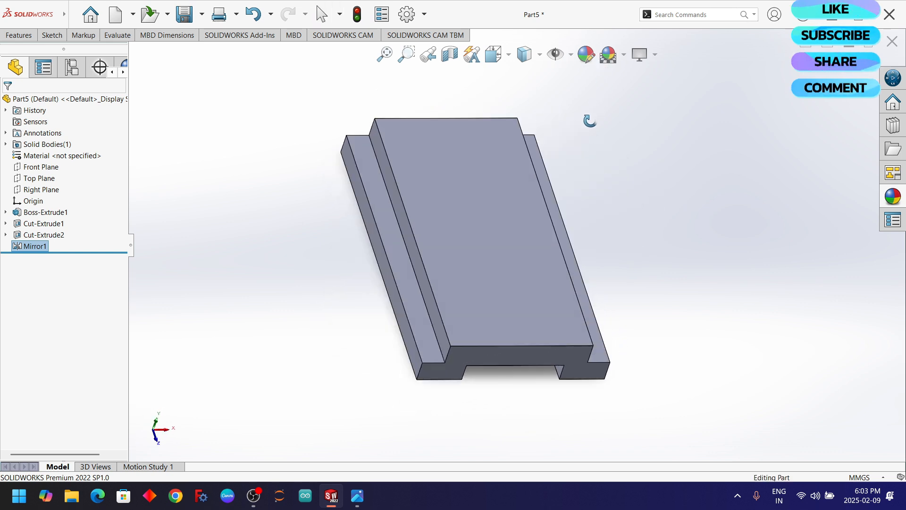
{"action": "left_click", "coordinate": [451, 177]}
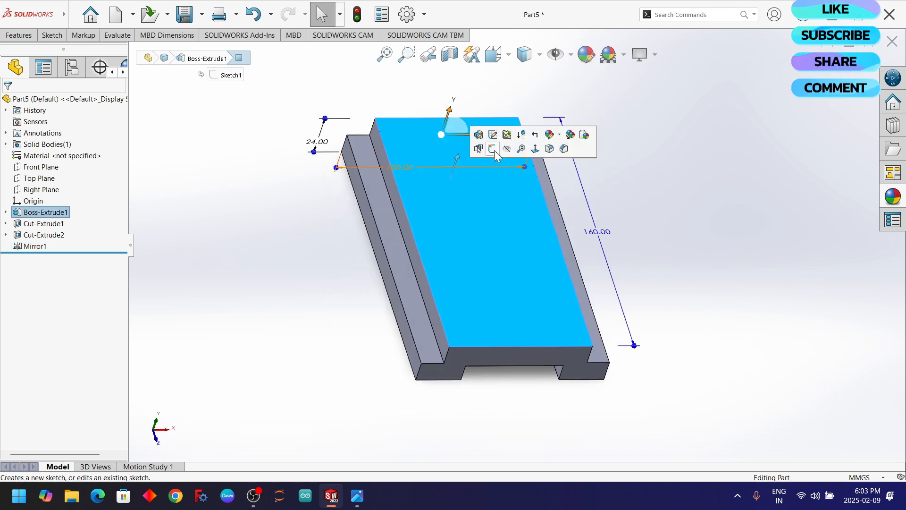
{"action": "left_click", "coordinate": [493, 135]}
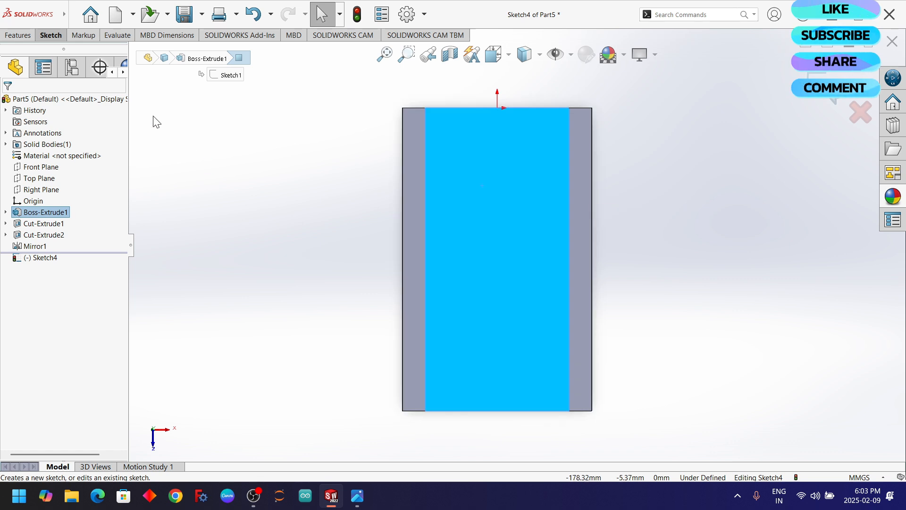
{"action": "left_click", "coordinate": [52, 35]}
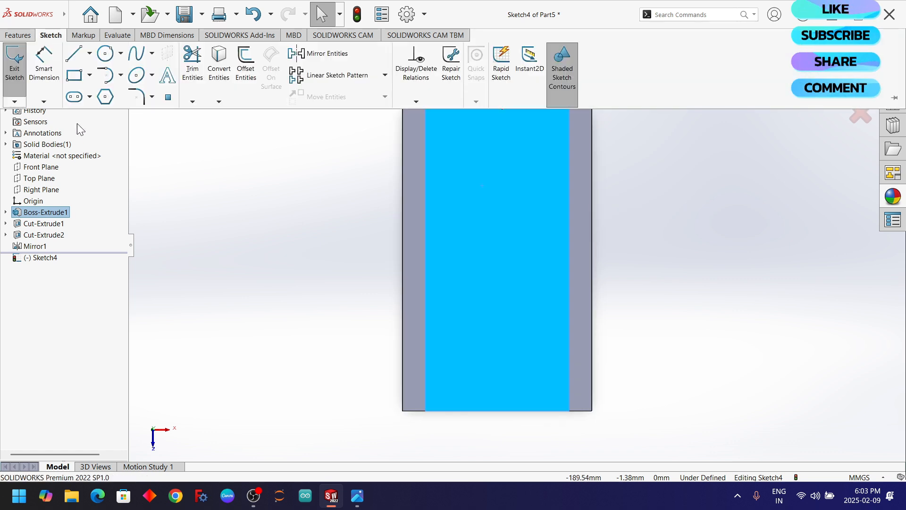
{"action": "left_click", "coordinate": [89, 77]}
{"action": "left_click", "coordinate": [90, 96]}
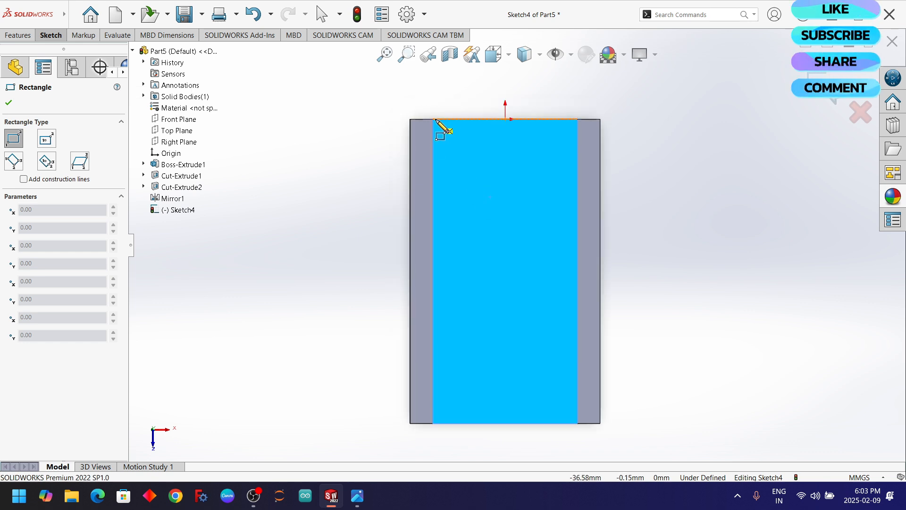
{"action": "left_click", "coordinate": [433, 120]}
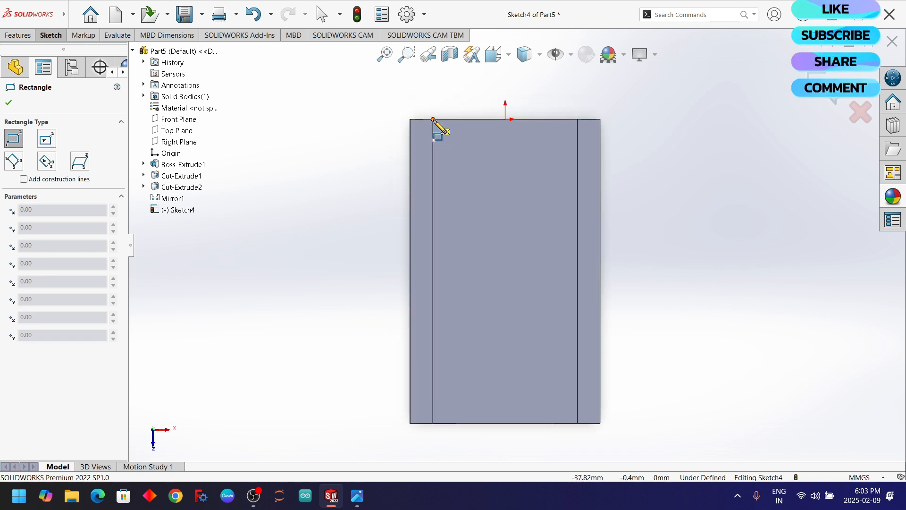
{"action": "left_click", "coordinate": [576, 224]}
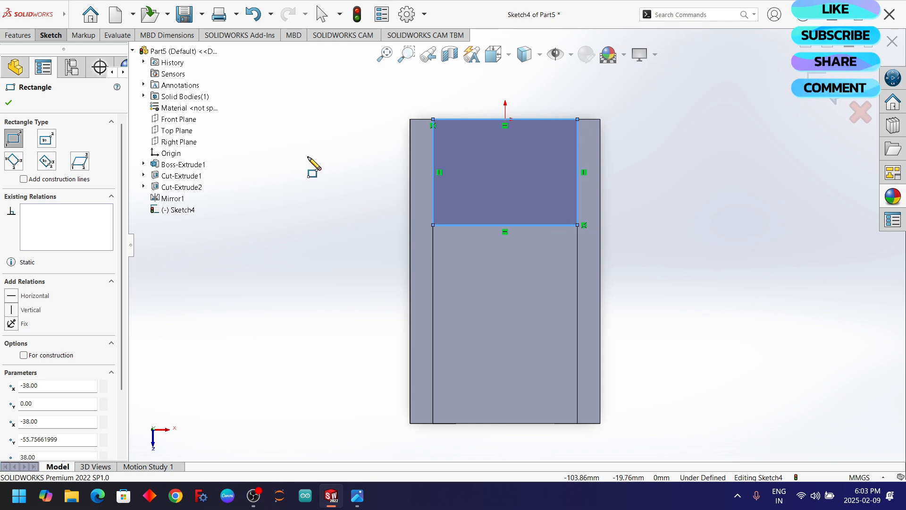
{"action": "left_click", "coordinate": [9, 103]}
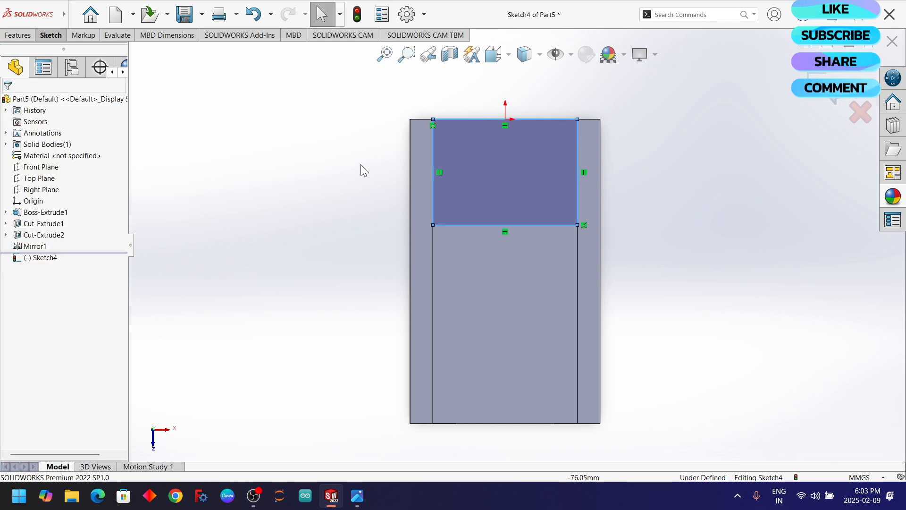
Step: Dimension the rectangle's side edge along the base's length to 60 mm
{"action": "left_click", "coordinate": [47, 39]}
{"action": "left_click", "coordinate": [46, 75]}
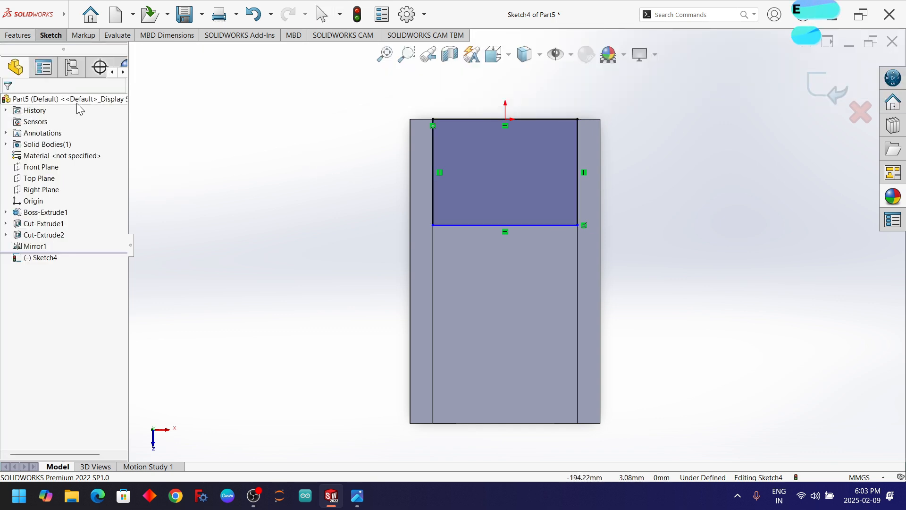
{"action": "left_click", "coordinate": [579, 195]}
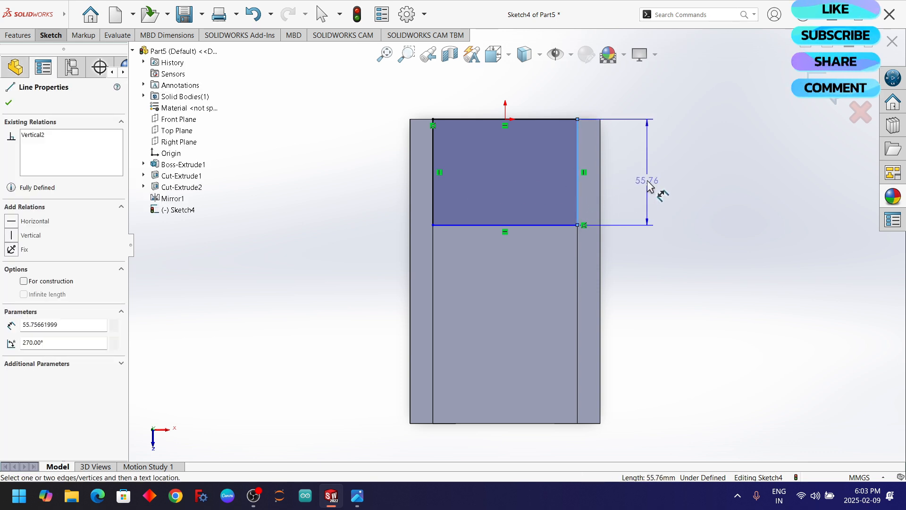
{"action": "left_click", "coordinate": [661, 193]}
{"action": "type", "text": "60"}
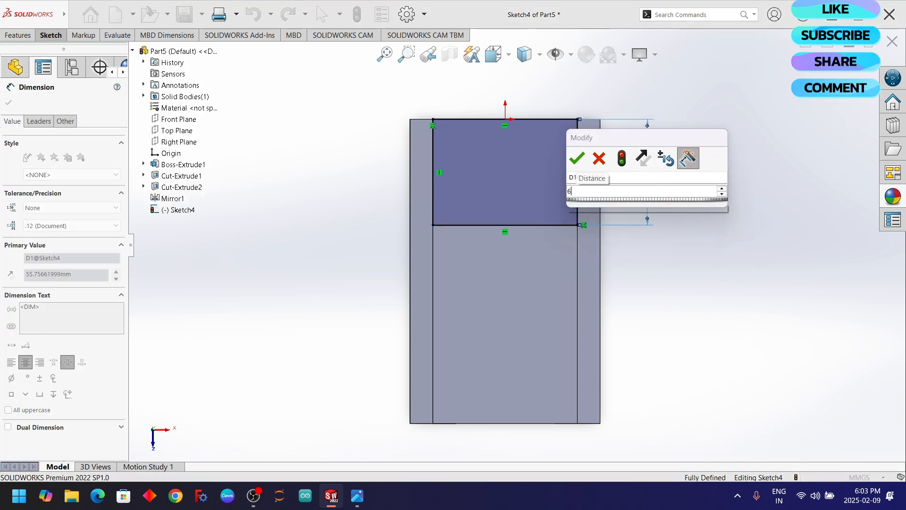
{"action": "key", "text": "Return"}
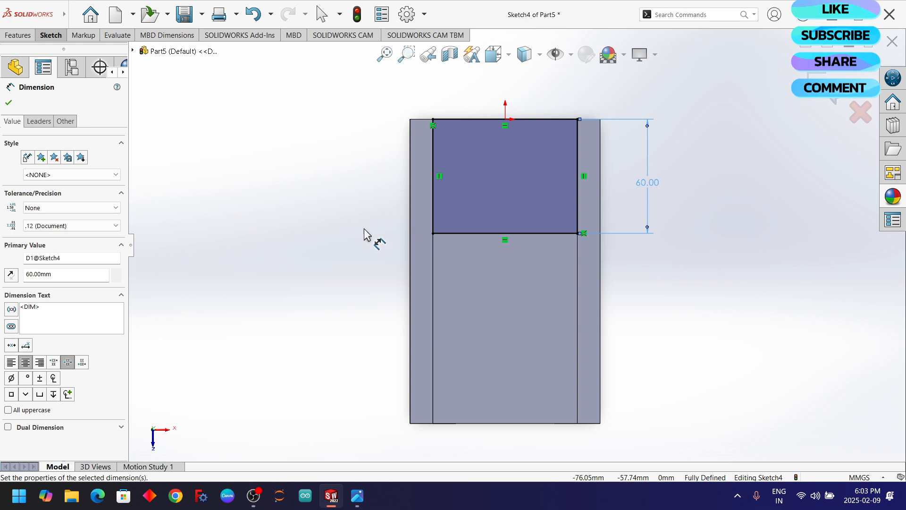
{"action": "left_click", "coordinate": [8, 103]}
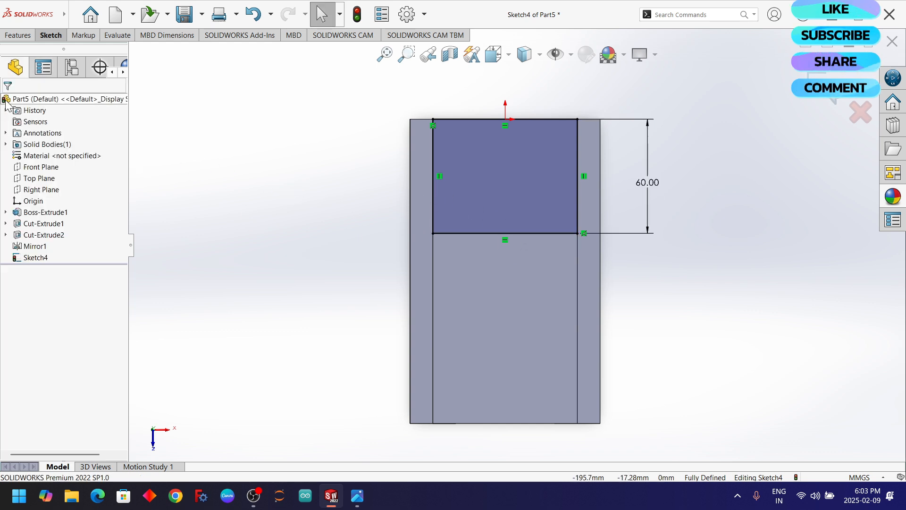
Step: Extrude the rectangle upward as a Blind boss 60 mm high, merged with the base
{"action": "left_click", "coordinate": [18, 40]}
{"action": "left_click", "coordinate": [18, 71]}
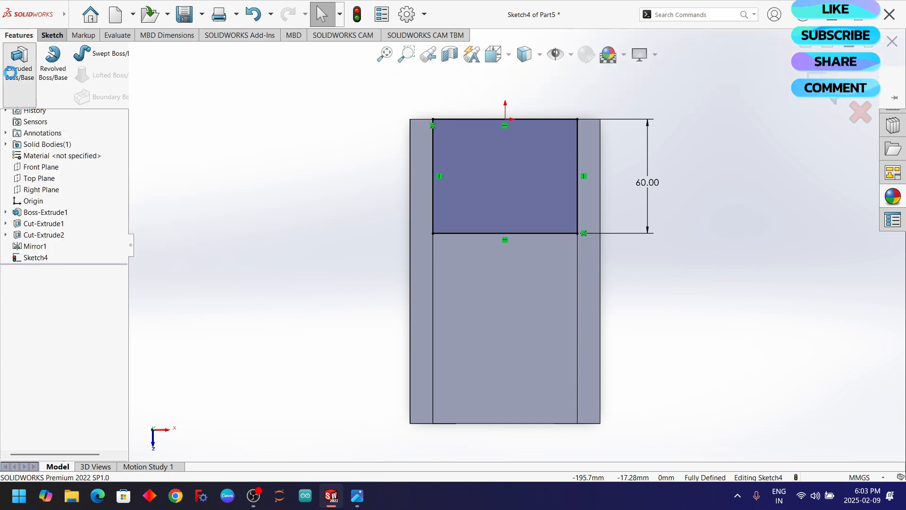
{"action": "scroll", "coordinate": [652, 189], "scroll_direction": "up", "scroll_amount": 3}
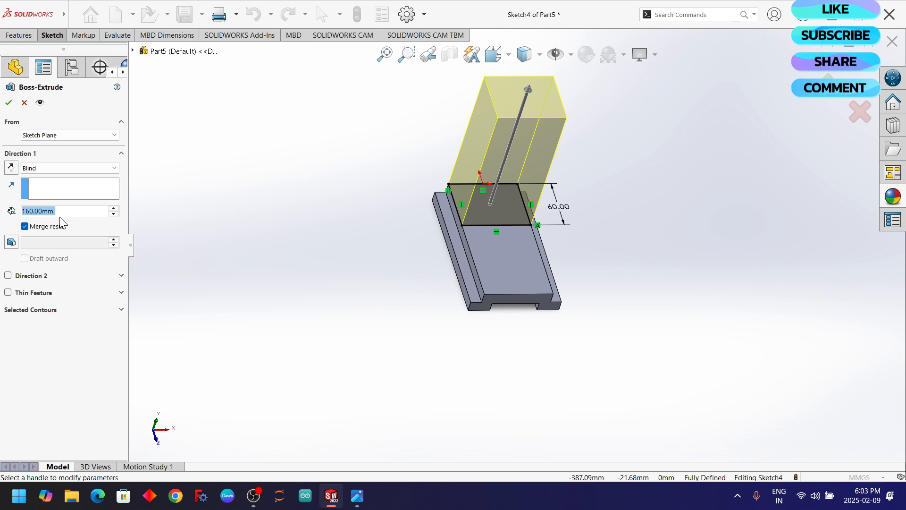
{"action": "type", "text": "60"}
{"action": "key", "text": "Return"}
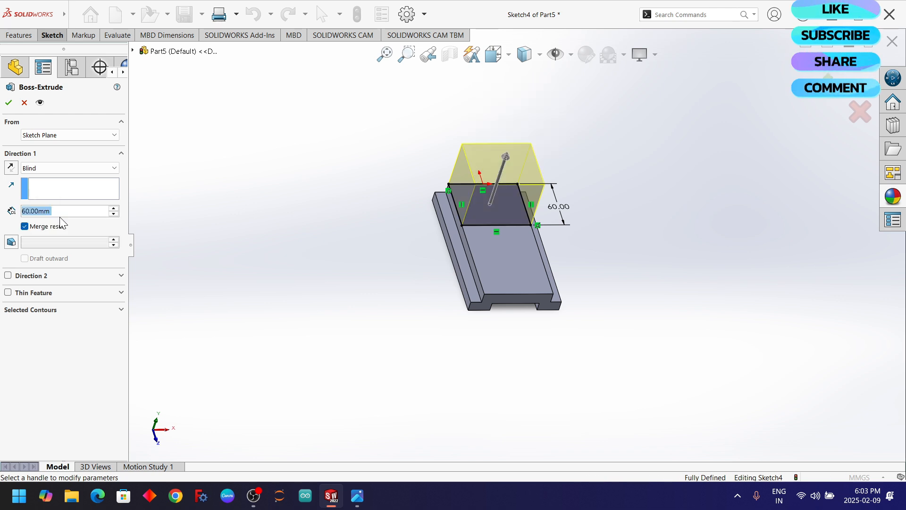
{"action": "left_click", "coordinate": [8, 104]}
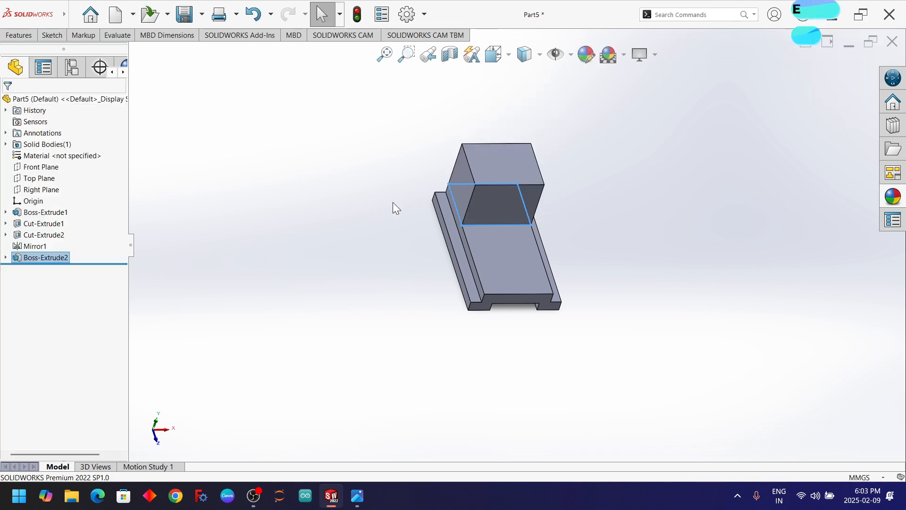
Step: Round the upright block's top with a Full Round Fillet, using its front face, top face as center, and rear face
{"action": "middle_click_drag", "start_coordinate": [613, 215], "coordinate": [568, 186]}
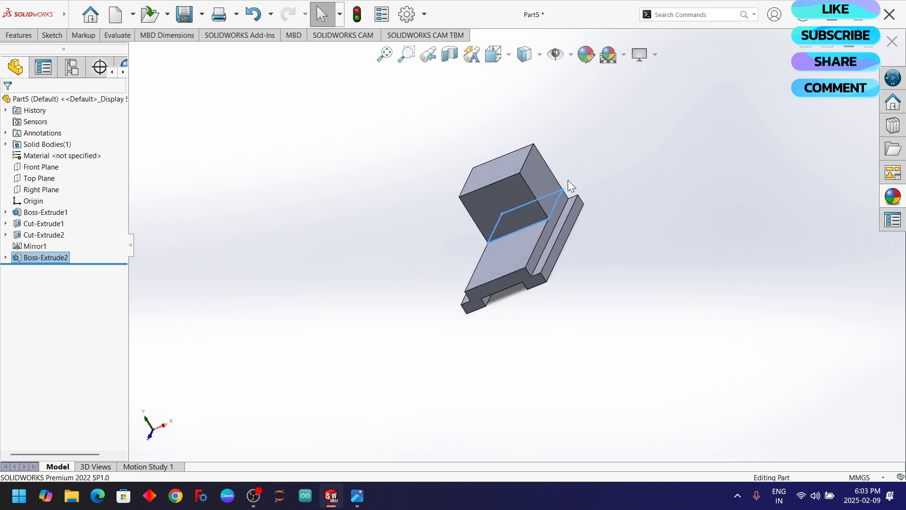
{"action": "scroll", "coordinate": [569, 182], "scroll_direction": "down", "scroll_amount": 2}
{"action": "scroll", "coordinate": [568, 180], "scroll_direction": "up", "scroll_amount": 1}
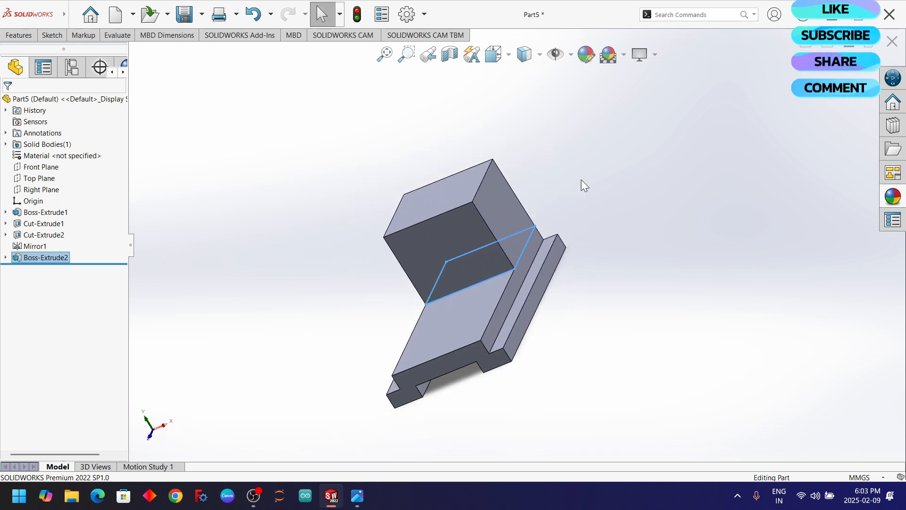
{"action": "key", "text": "alt+Tab"}
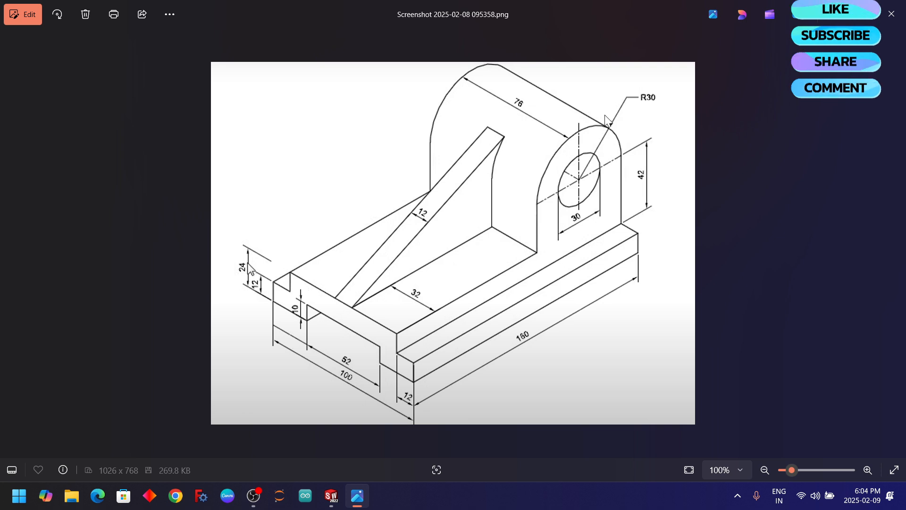
{"action": "key", "text": "alt+Tab"}
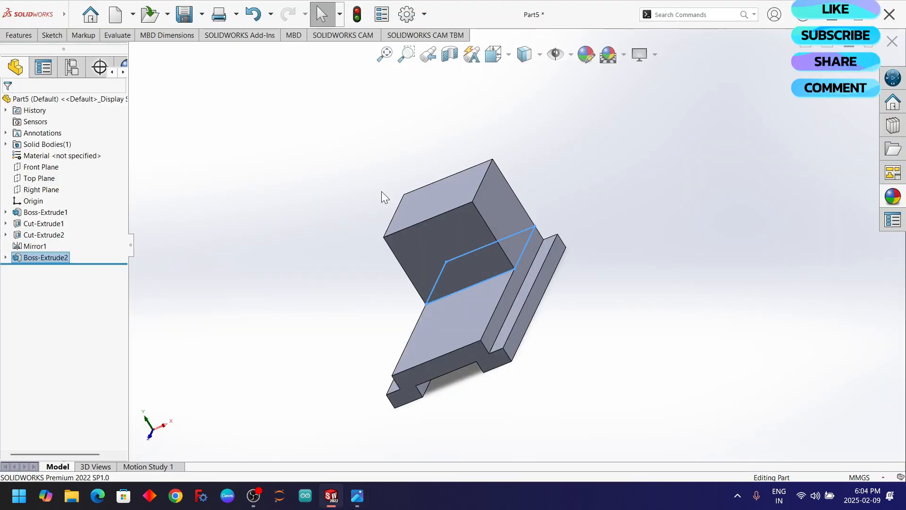
{"action": "left_click", "coordinate": [19, 35]}
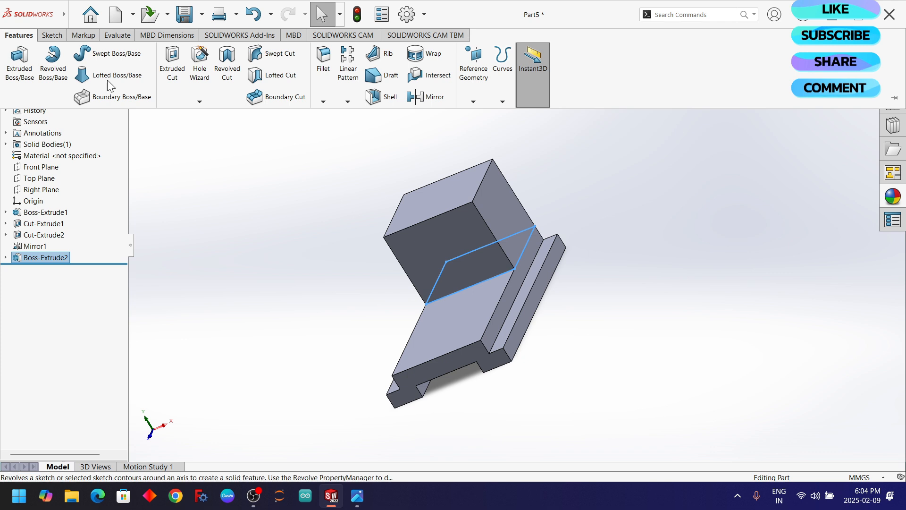
{"action": "left_click", "coordinate": [324, 101]}
{"action": "left_click", "coordinate": [335, 115]}
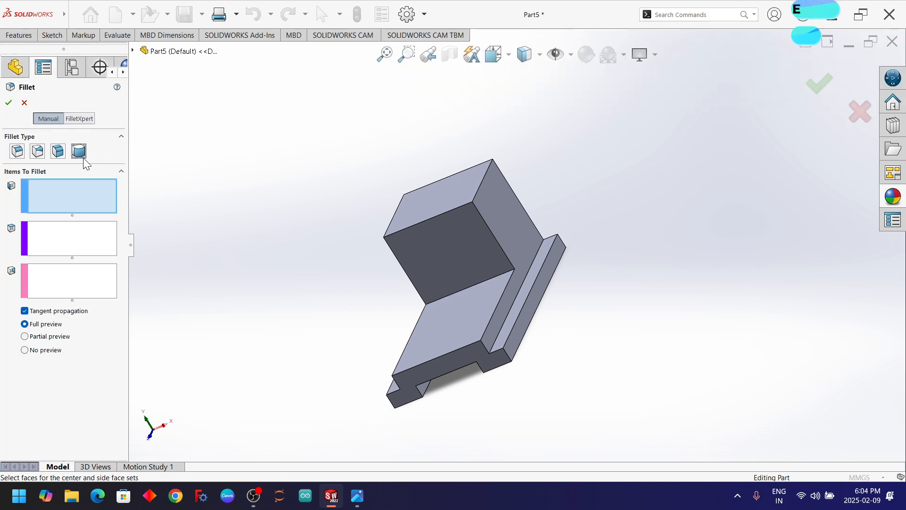
{"action": "scroll", "coordinate": [368, 254], "scroll_direction": "down", "scroll_amount": 2}
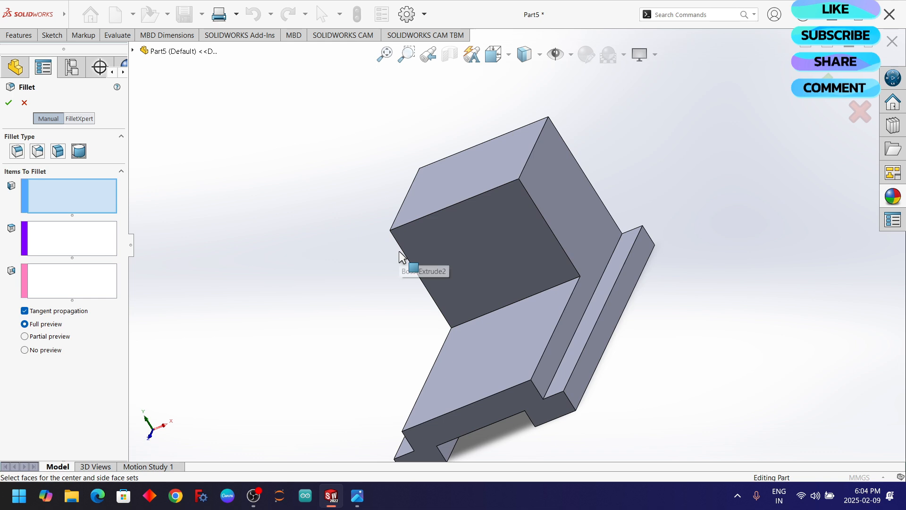
{"action": "left_click", "coordinate": [492, 238]}
{"action": "left_click", "coordinate": [101, 234]}
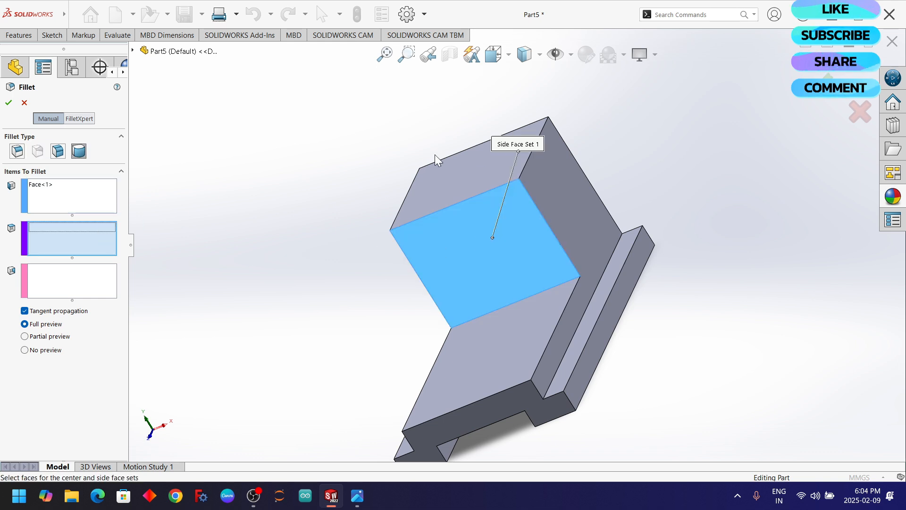
{"action": "left_click", "coordinate": [464, 165]}
{"action": "middle_click_drag", "start_coordinate": [618, 119], "coordinate": [534, 264]}
{"action": "left_click", "coordinate": [69, 286]}
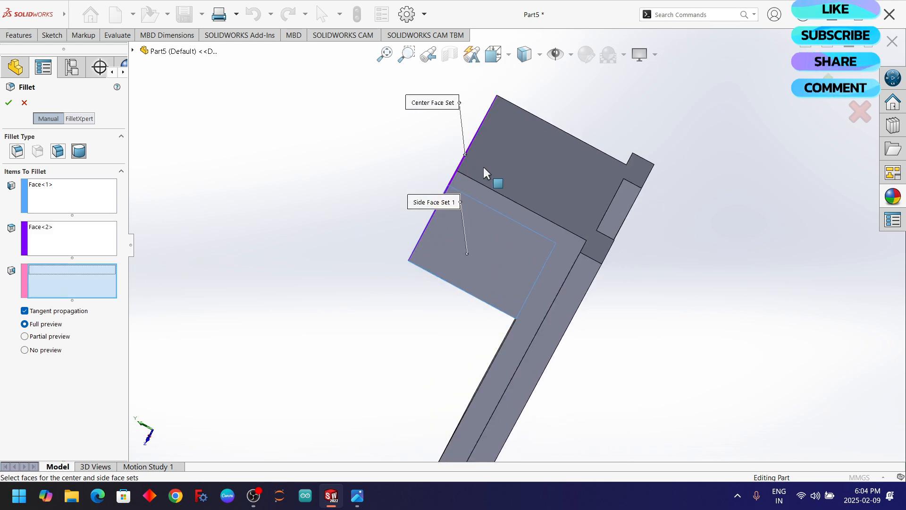
{"action": "left_click", "coordinate": [544, 155]}
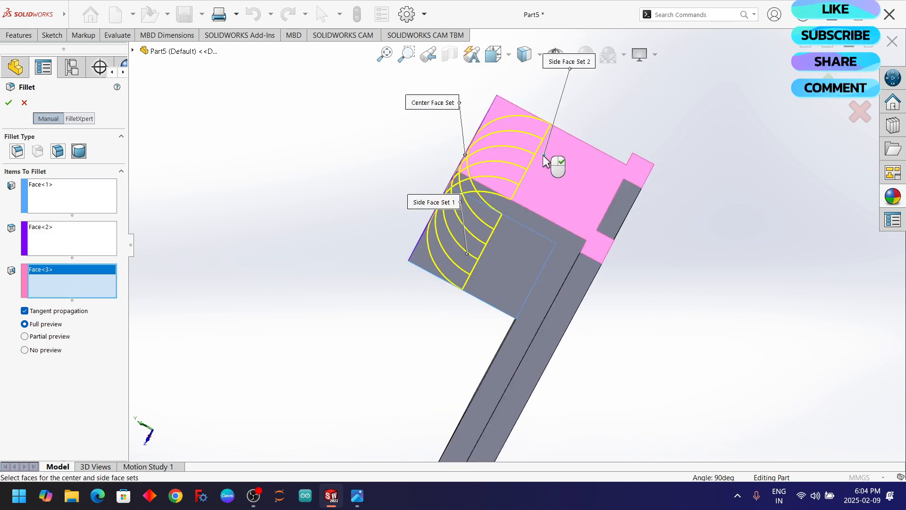
{"action": "left_click", "coordinate": [4, 103]}
Step: On the upright's flat side face, sketch a circle about 34 mm in diameter centred on the rounded top's arc
{"action": "scroll", "coordinate": [377, 216], "scroll_direction": "up", "scroll_amount": 1}
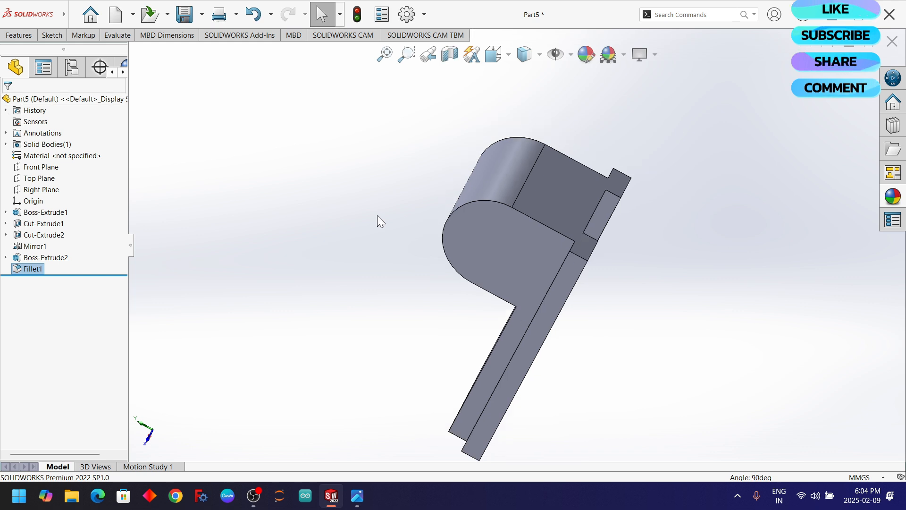
{"action": "scroll", "coordinate": [378, 216], "scroll_direction": "down", "scroll_amount": 2}
{"action": "scroll", "coordinate": [377, 215], "scroll_direction": "up", "scroll_amount": 3}
{"action": "middle_click_drag", "start_coordinate": [451, 250], "coordinate": [511, 143]}
{"action": "scroll", "coordinate": [587, 254], "scroll_direction": "down", "scroll_amount": 3}
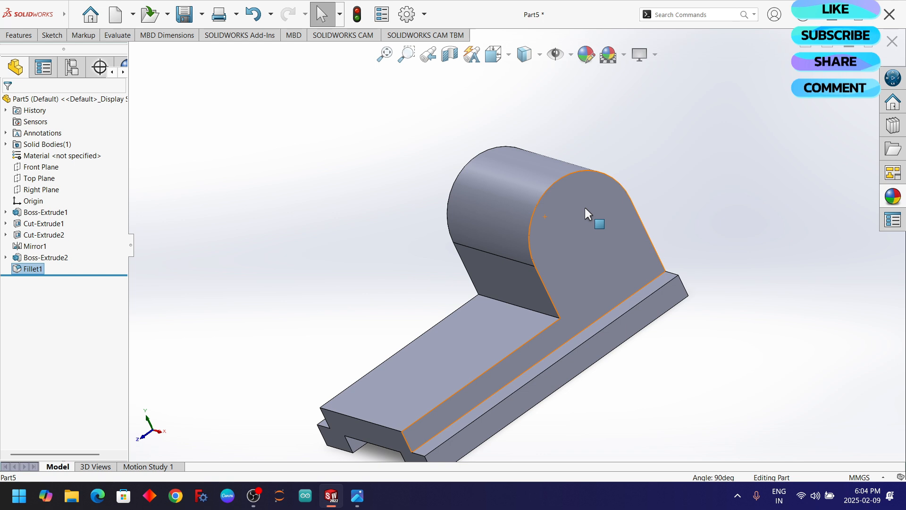
{"action": "left_click", "coordinate": [585, 208]}
{"action": "left_click", "coordinate": [627, 180]}
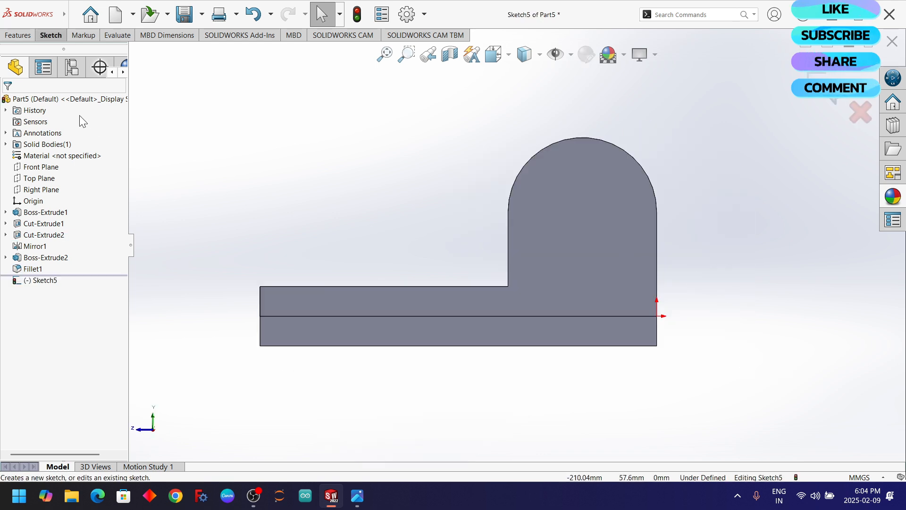
{"action": "left_click", "coordinate": [53, 43]}
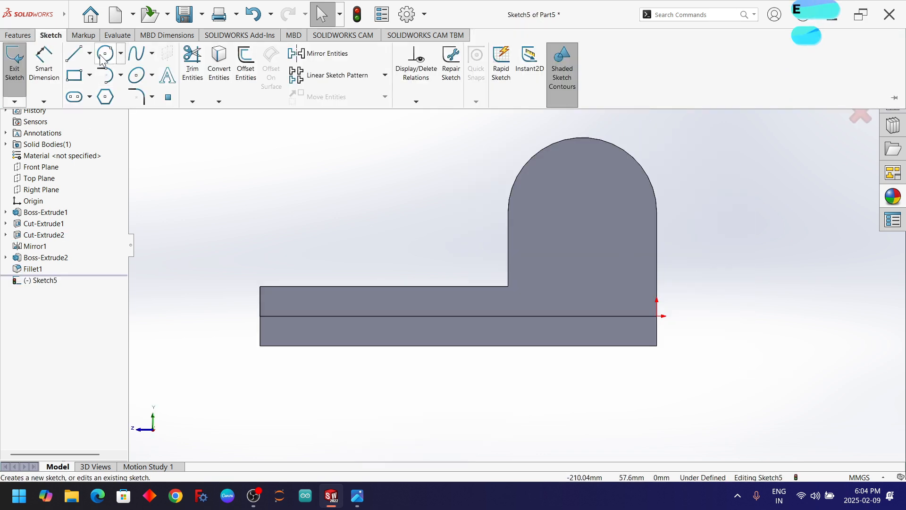
{"action": "left_click", "coordinate": [97, 70]}
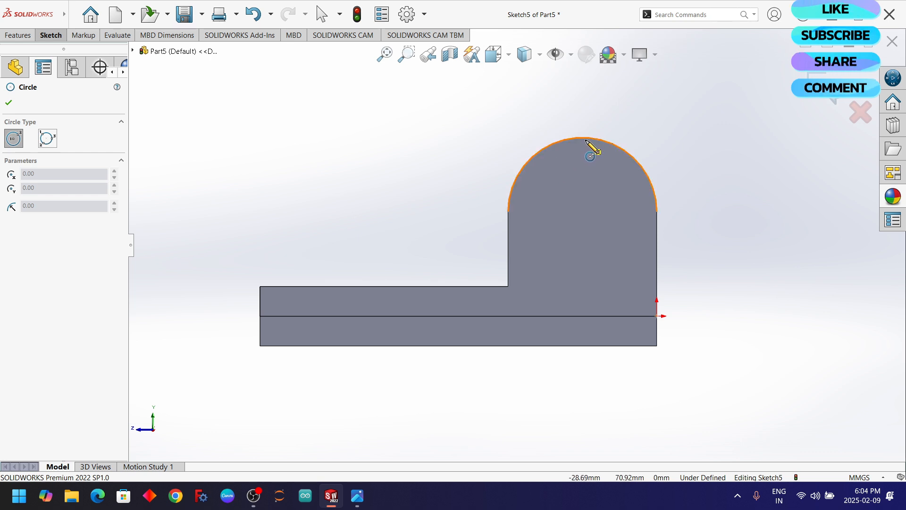
{"action": "left_click", "coordinate": [583, 212]}
{"action": "left_click", "coordinate": [594, 254]}
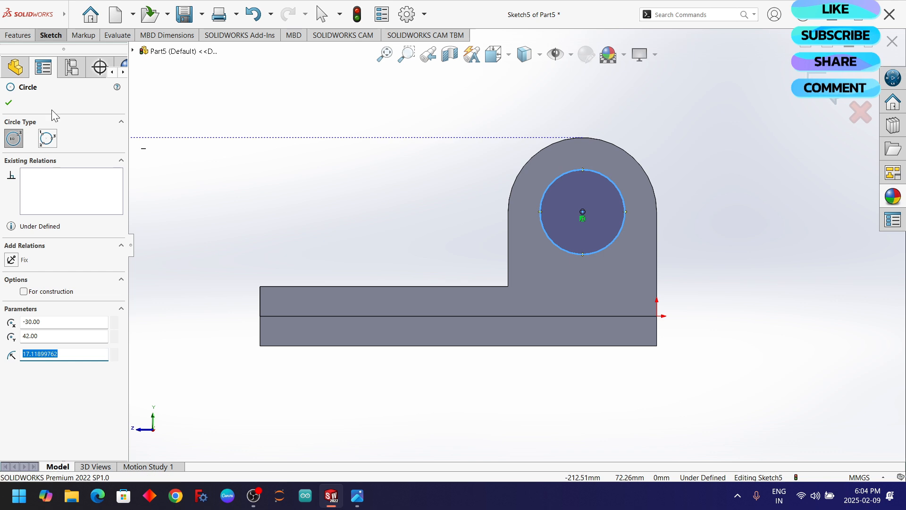
{"action": "left_click", "coordinate": [9, 103]}
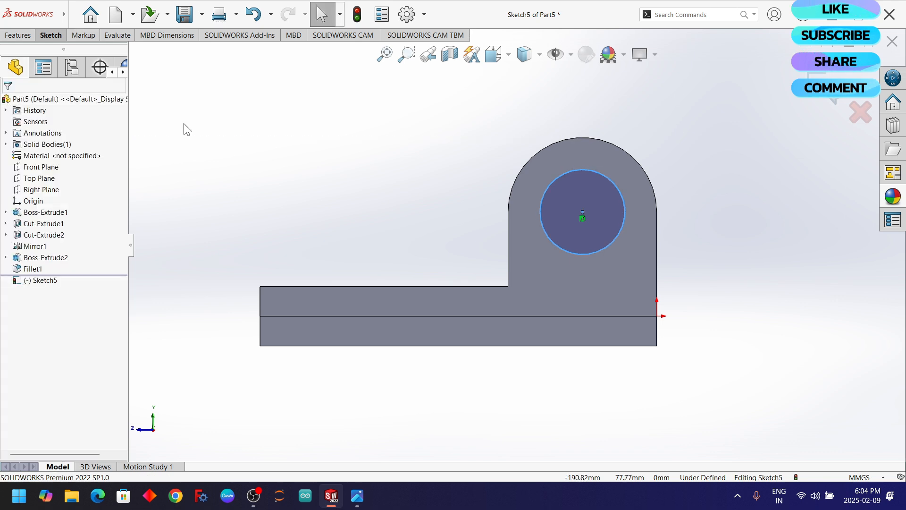
Step: Check the hole size in the reference drawing and dimension the circle's diameter to 30 mm
{"action": "key", "text": "alt+Tab"}
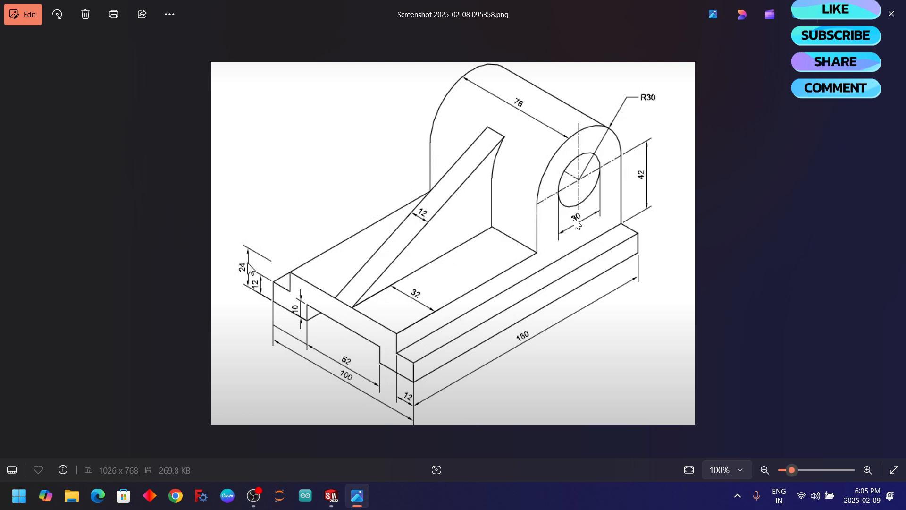
{"action": "key", "text": "alt+Tab"}
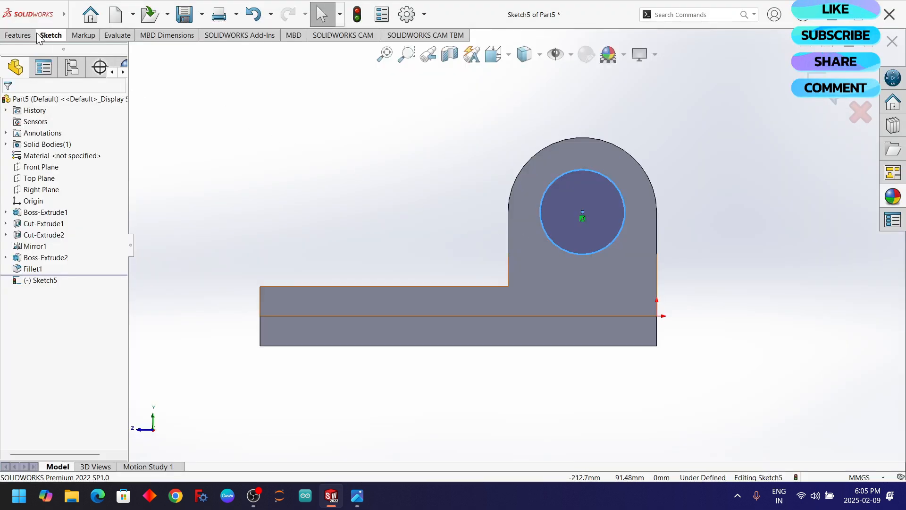
{"action": "left_click", "coordinate": [40, 37]}
{"action": "left_click", "coordinate": [51, 77]}
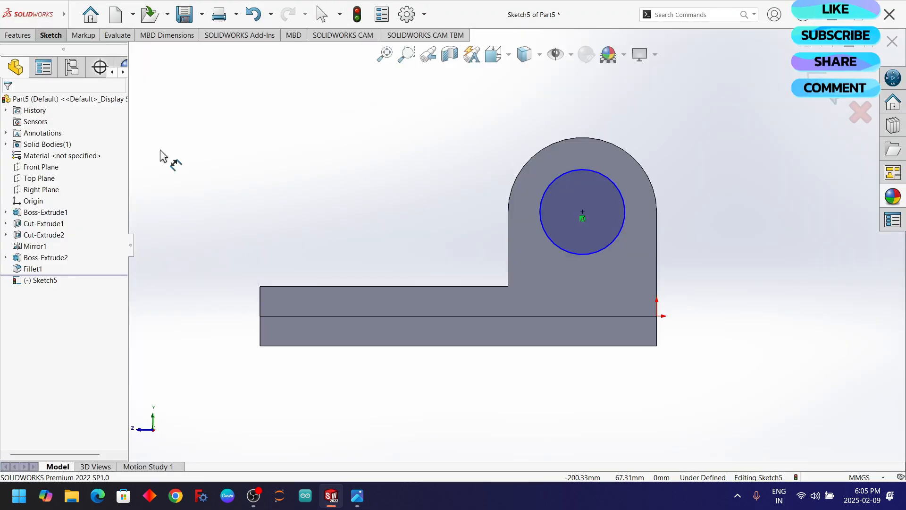
{"action": "left_click", "coordinate": [615, 237]}
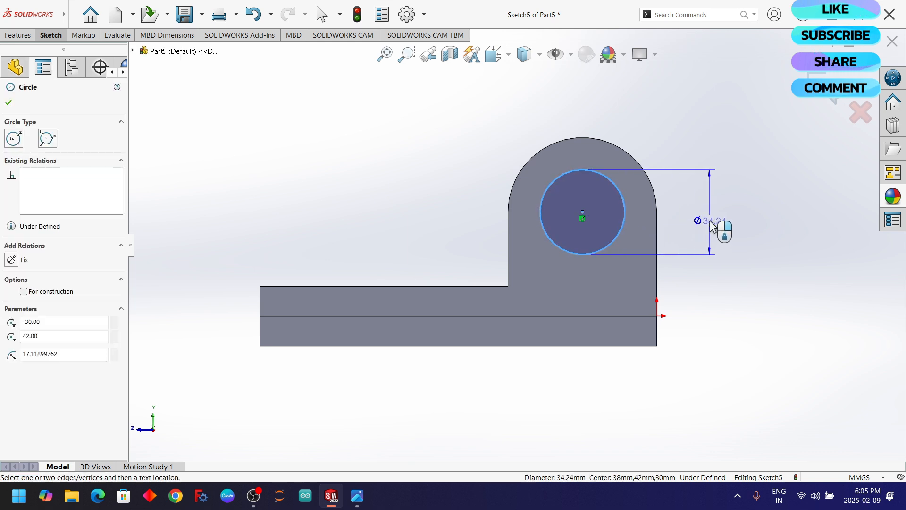
{"action": "left_click", "coordinate": [715, 233]}
{"action": "type", "text": "30"}
{"action": "key", "text": "Return"}
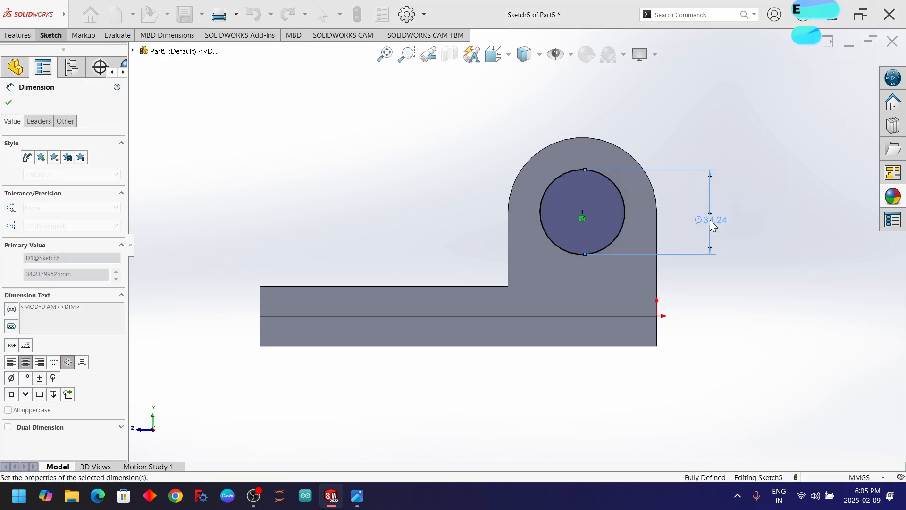
{"action": "left_click", "coordinate": [8, 102]}
Step: Cut the circle through the upright with an Extruded Cut set to Through All
{"action": "left_click", "coordinate": [18, 35]}
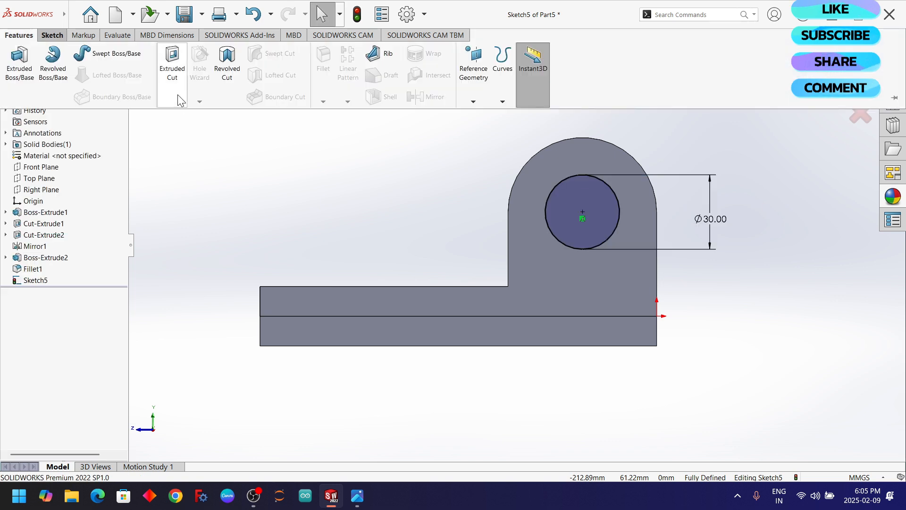
{"action": "left_click", "coordinate": [172, 75]}
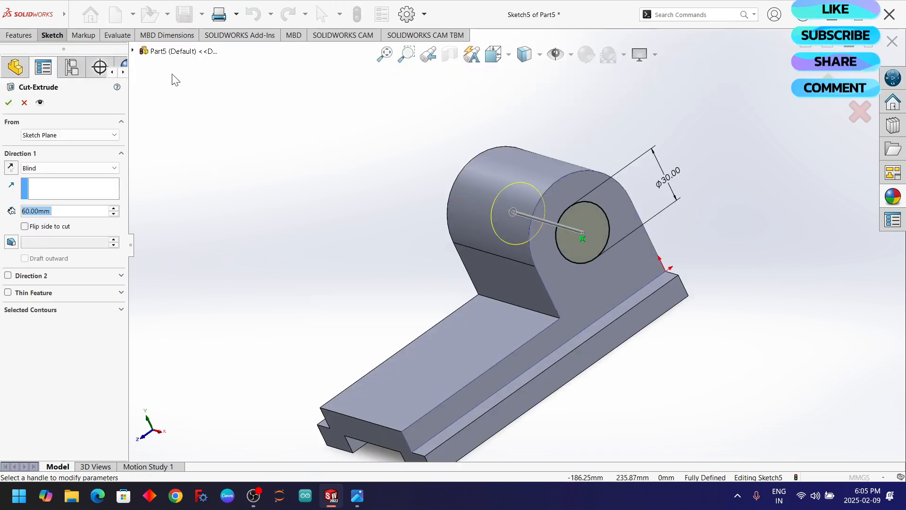
{"action": "middle_click_drag", "start_coordinate": [392, 225], "coordinate": [434, 229]}
{"action": "left_click", "coordinate": [70, 168]}
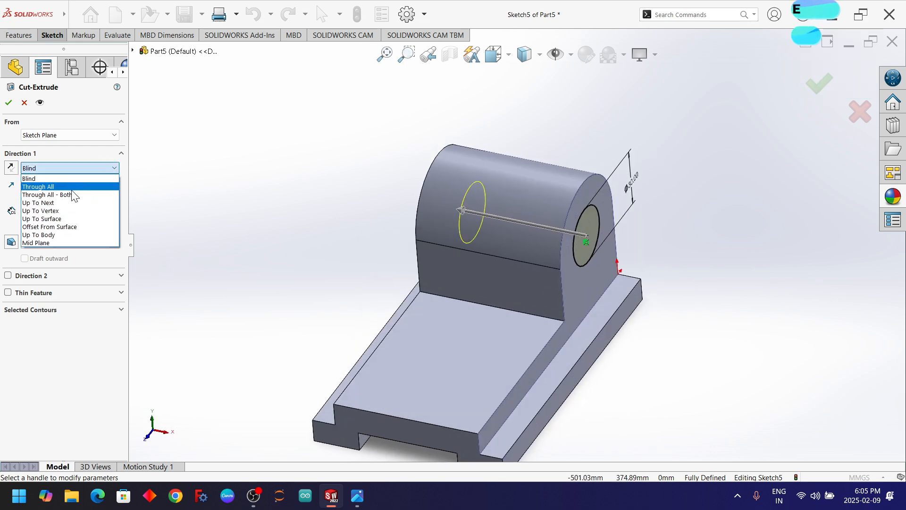
{"action": "left_click", "coordinate": [69, 188]}
{"action": "left_click", "coordinate": [8, 103]}
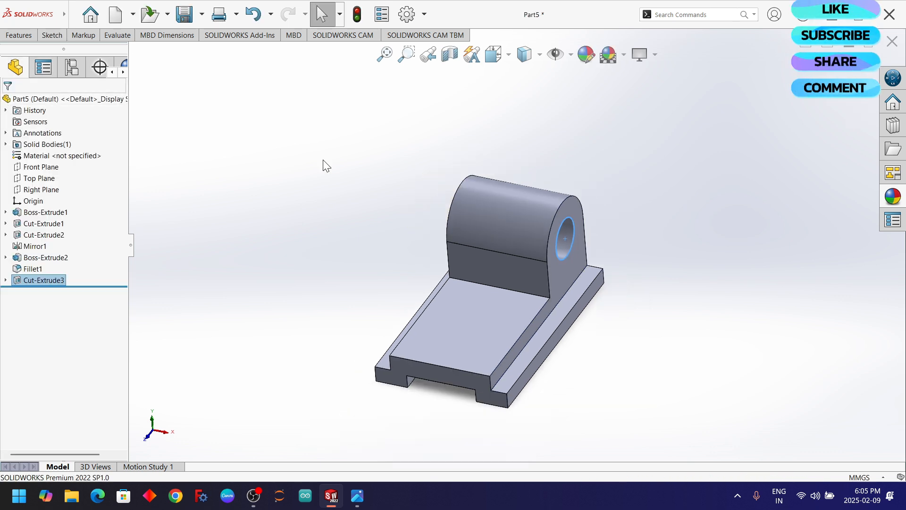
Step: On the Right Plane, sketch a sloped line about 130 mm long from the base's front upper corner to the upright's rounded top
{"action": "key", "text": "alt+Tab"}
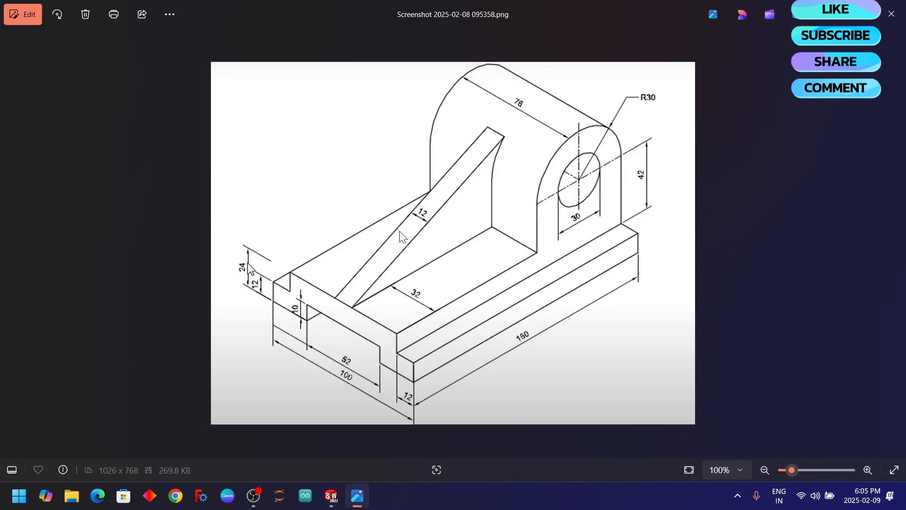
{"action": "key", "text": "alt+Tab"}
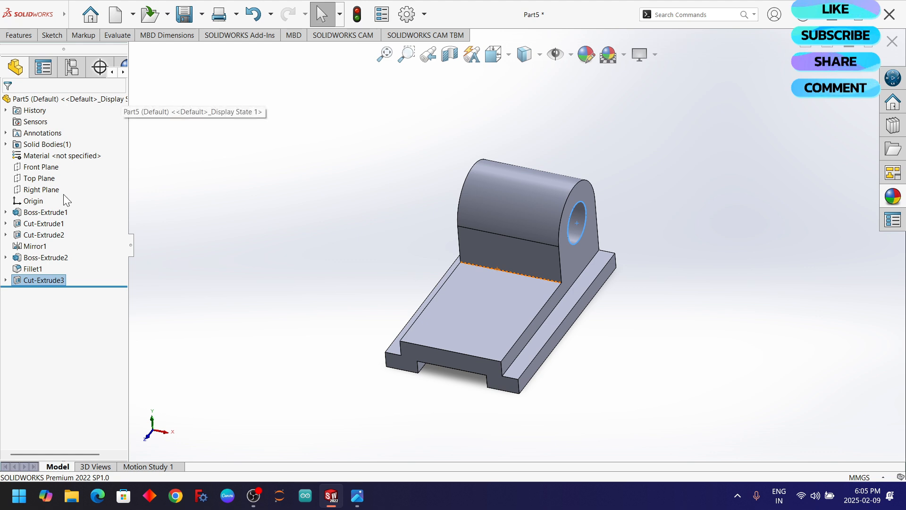
{"action": "left_click", "coordinate": [38, 190]}
{"action": "left_click", "coordinate": [43, 176]}
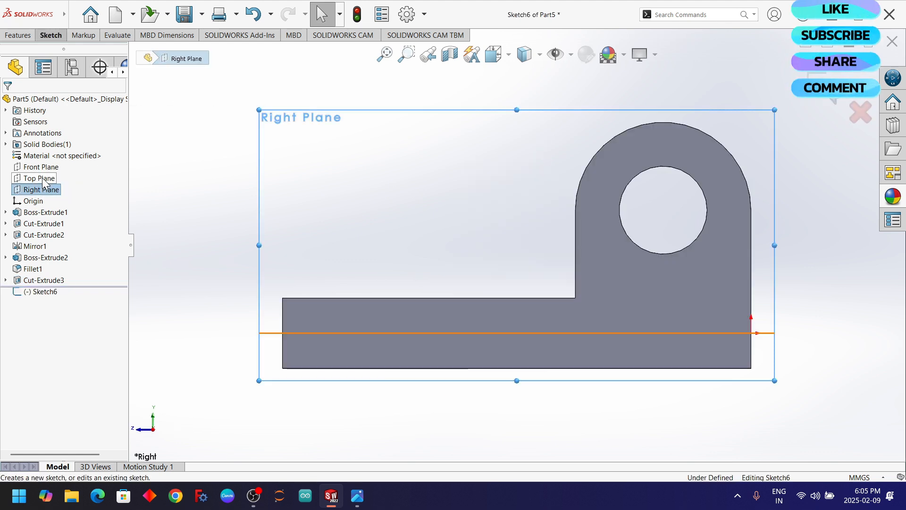
{"action": "left_click", "coordinate": [46, 36]}
{"action": "left_click", "coordinate": [68, 61]}
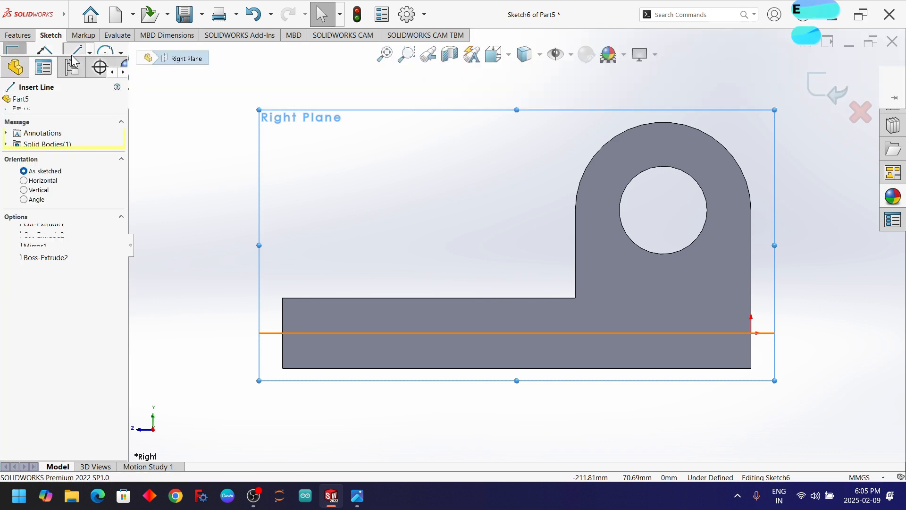
{"action": "left_click", "coordinate": [283, 297]}
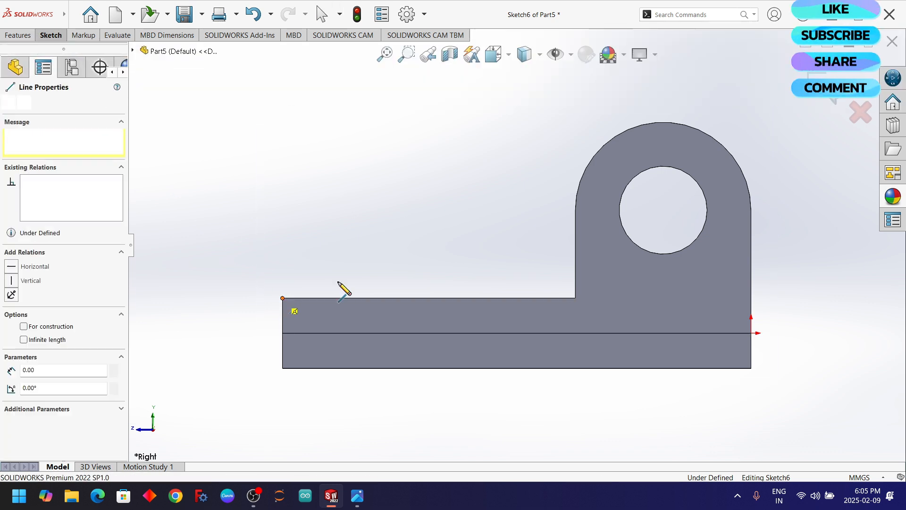
{"action": "left_click", "coordinate": [628, 133]}
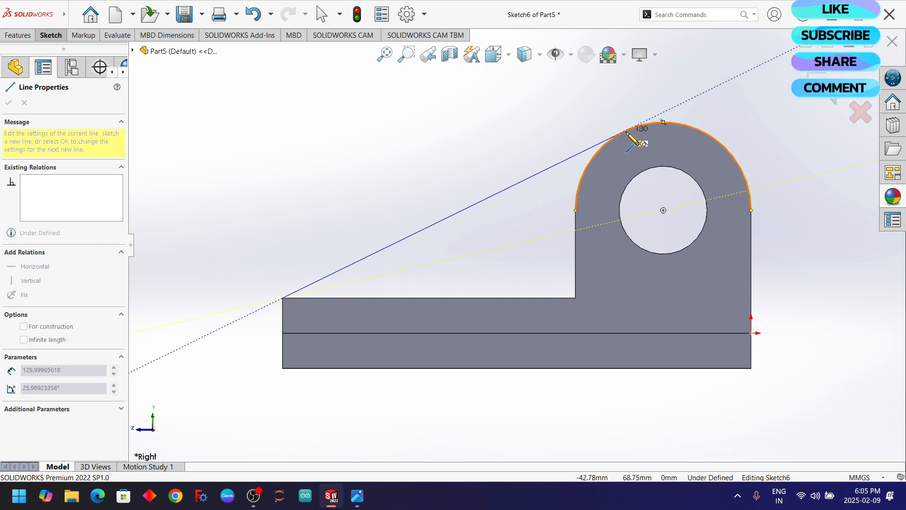
{"action": "double_click", "coordinate": [627, 133]}
{"action": "key", "text": "Escape"}
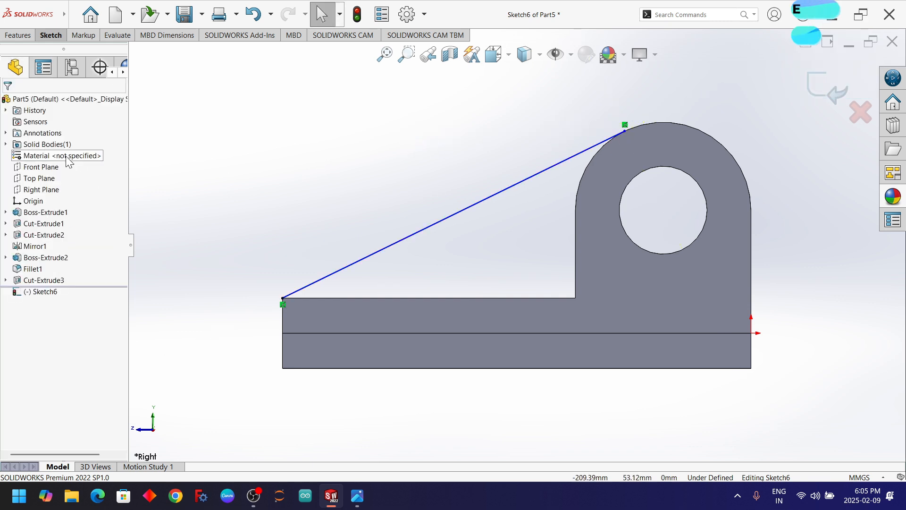
Step: Check the rib thickness in the reference drawing and create a 12 mm thick rib from the sloped line, centred on both sides
{"action": "left_click", "coordinate": [23, 36]}
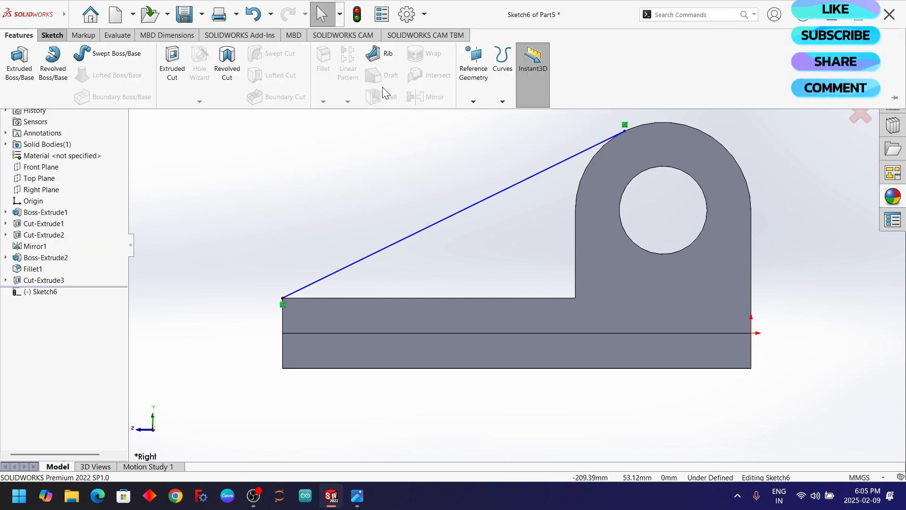
{"action": "left_click", "coordinate": [389, 66]}
{"action": "middle_click_drag", "start_coordinate": [334, 159], "coordinate": [401, 215]}
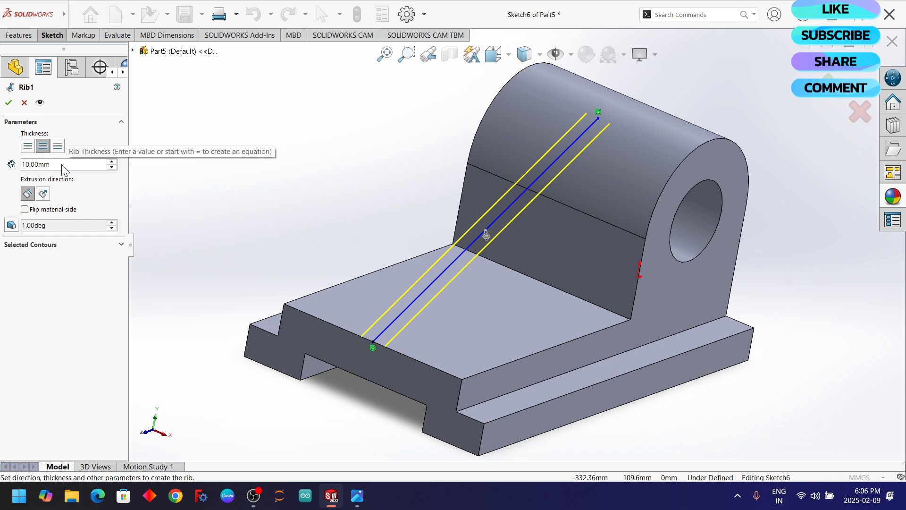
{"action": "key", "text": "alt+Tab"}
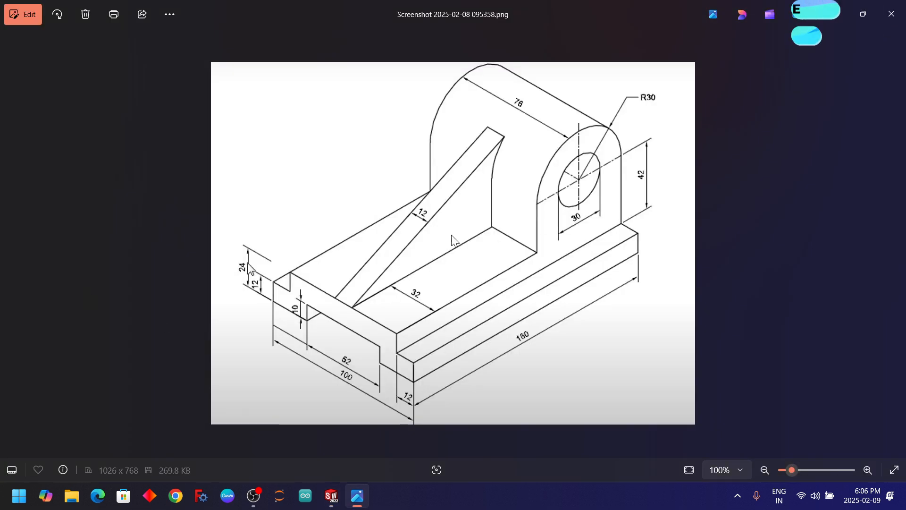
{"action": "key", "text": "alt+Tab"}
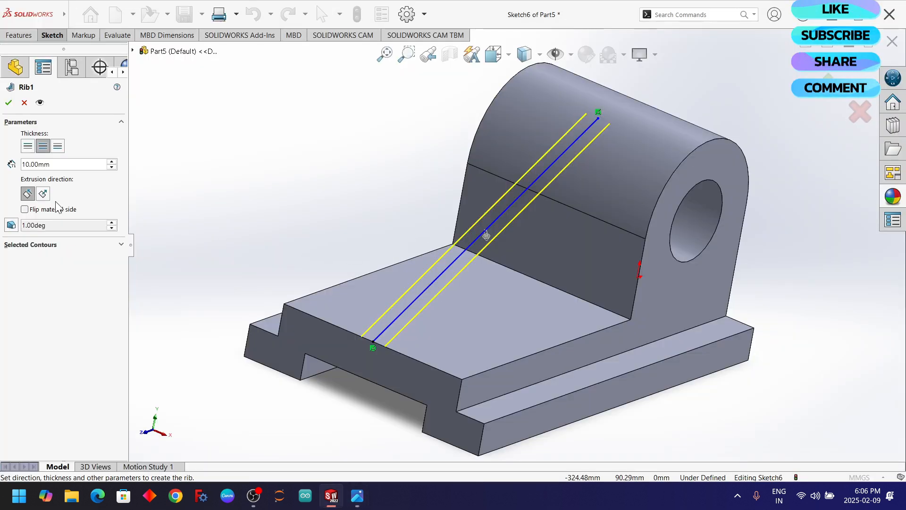
{"action": "double_click", "coordinate": [56, 164]}
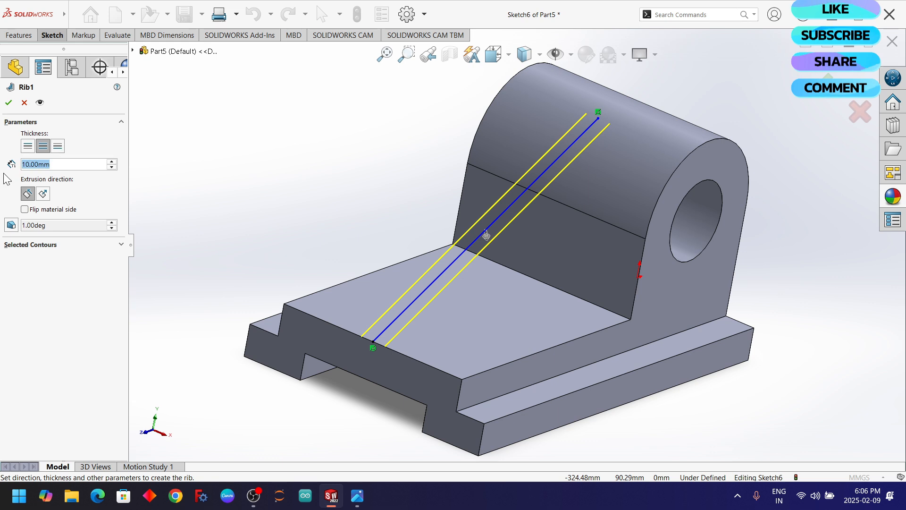
{"action": "type", "text": "12"}
{"action": "key", "text": "Return"}
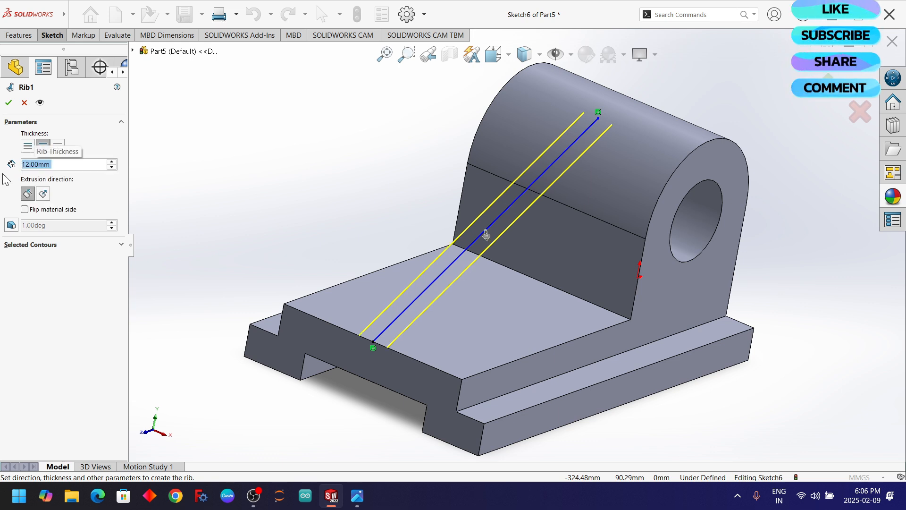
{"action": "left_click", "coordinate": [9, 102]}
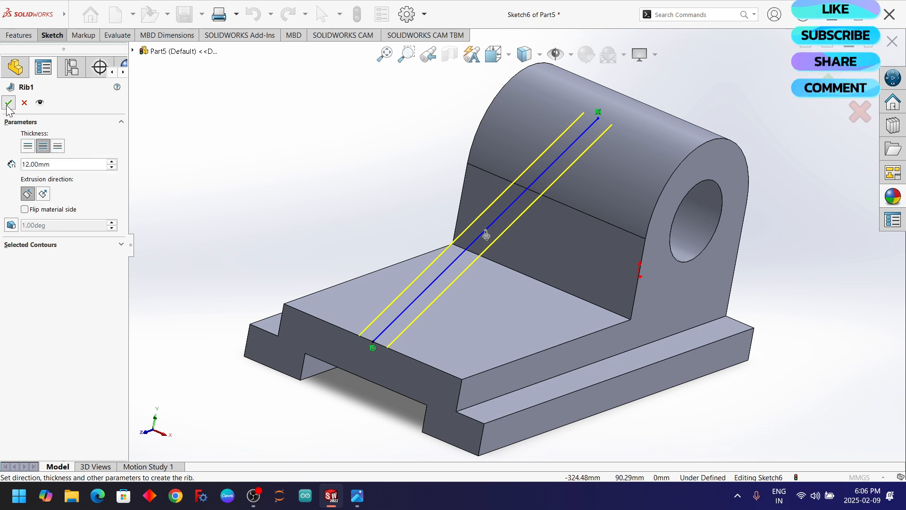
{"action": "left_click", "coordinate": [287, 187]}
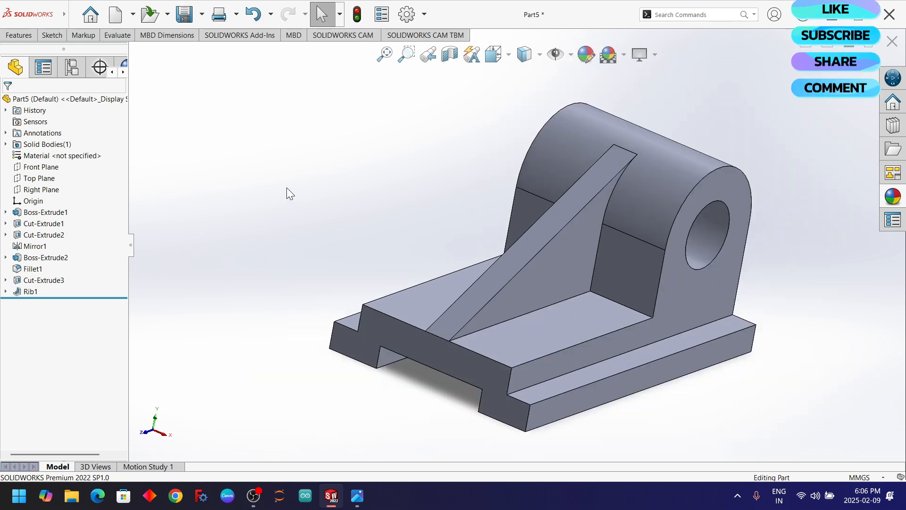
Step: Apply a bright green colour appearance with red 8 and green 255 to the whole part
{"action": "middle_click_drag", "start_coordinate": [307, 208], "coordinate": [273, 225]}
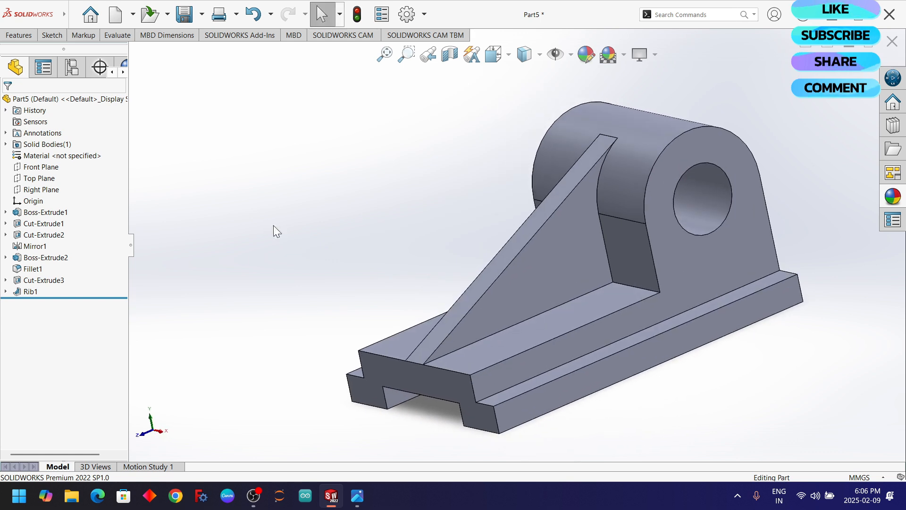
{"action": "scroll", "coordinate": [604, 263], "scroll_direction": "down", "scroll_amount": 3}
{"action": "scroll", "coordinate": [604, 262], "scroll_direction": "up", "scroll_amount": 3}
{"action": "scroll", "coordinate": [604, 263], "scroll_direction": "down", "scroll_amount": 3}
{"action": "scroll", "coordinate": [604, 264], "scroll_direction": "up", "scroll_amount": 2}
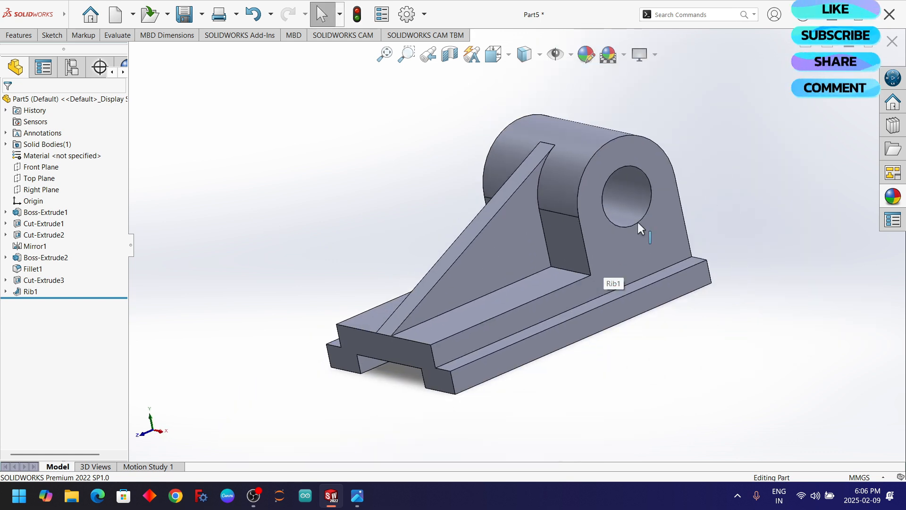
{"action": "left_click", "coordinate": [585, 54]}
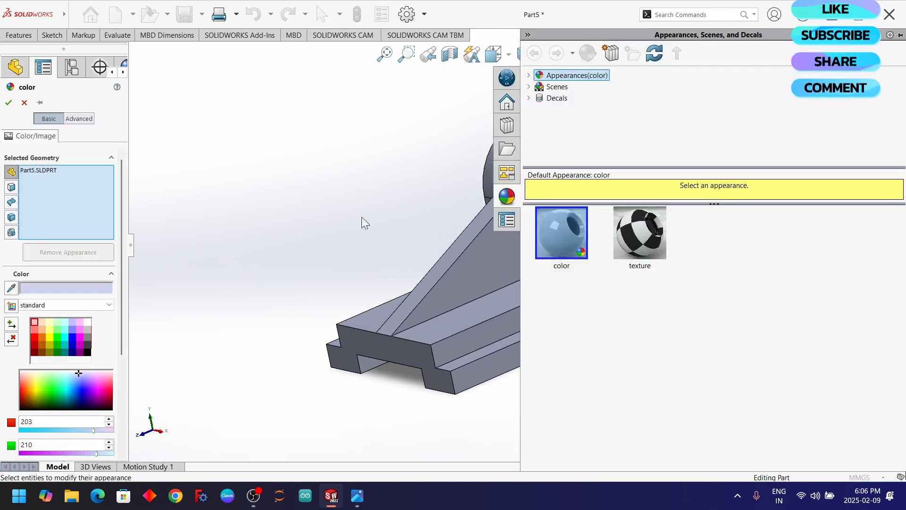
{"action": "left_click", "coordinate": [55, 389]}
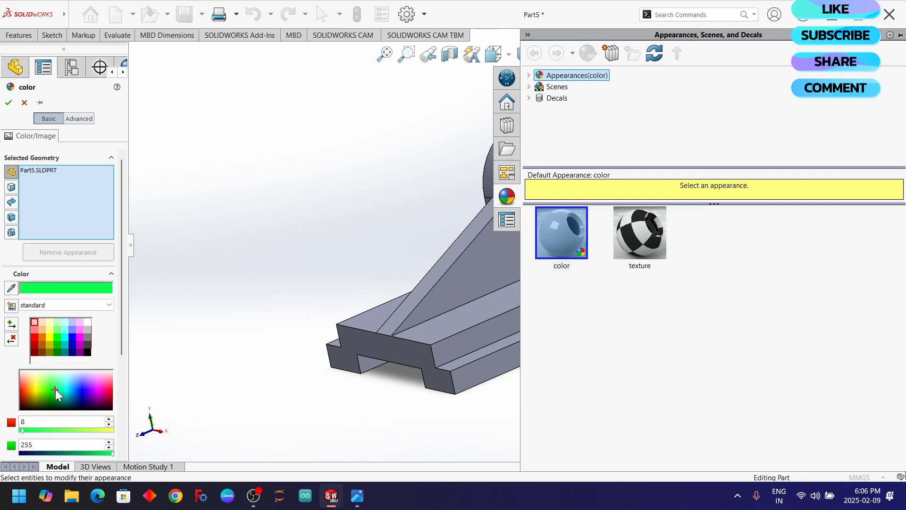
{"action": "left_click", "coordinate": [463, 318]}
{"action": "left_click", "coordinate": [471, 330]}
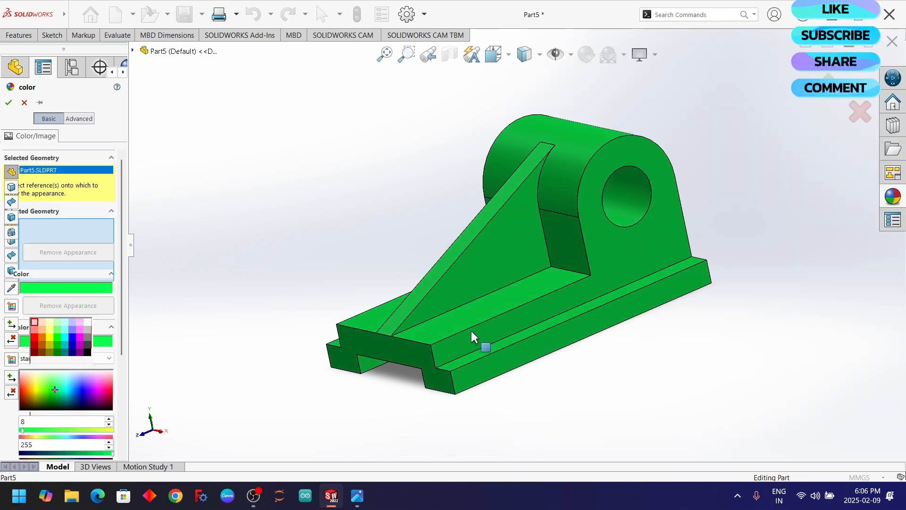
{"action": "left_click", "coordinate": [829, 86]}
{"action": "scroll", "coordinate": [546, 241], "scroll_direction": "down", "scroll_amount": 3}
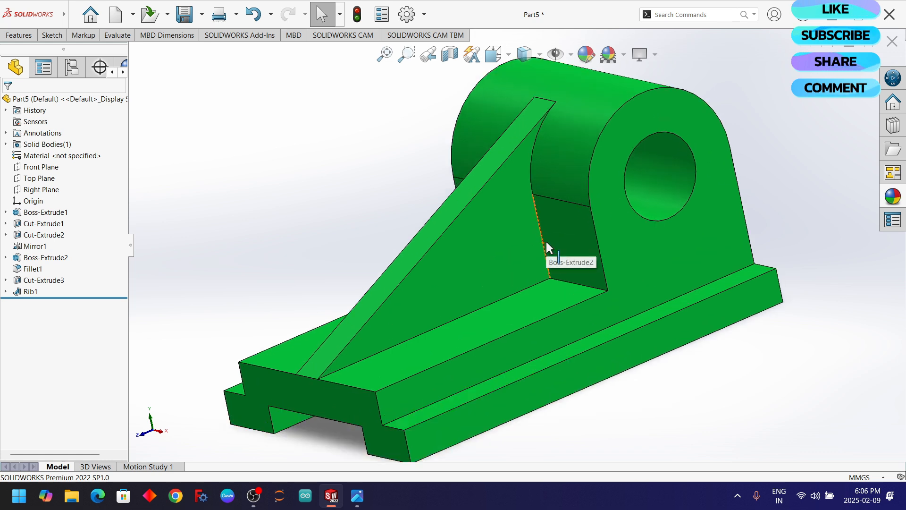
{"action": "scroll", "coordinate": [545, 242], "scroll_direction": "up", "scroll_amount": 3}
{"action": "middle_click_drag", "start_coordinate": [324, 191], "coordinate": [385, 235]}
{"action": "middle_click_drag", "start_coordinate": [557, 285], "coordinate": [591, 231]}
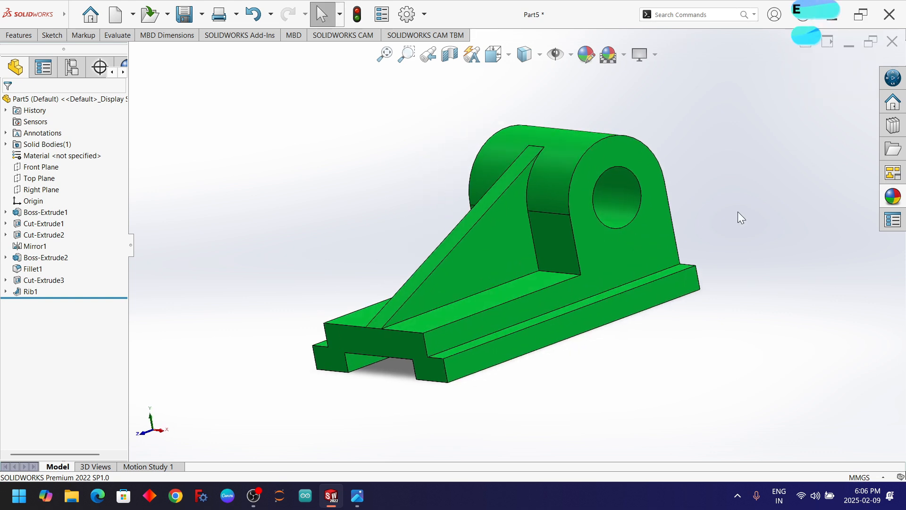